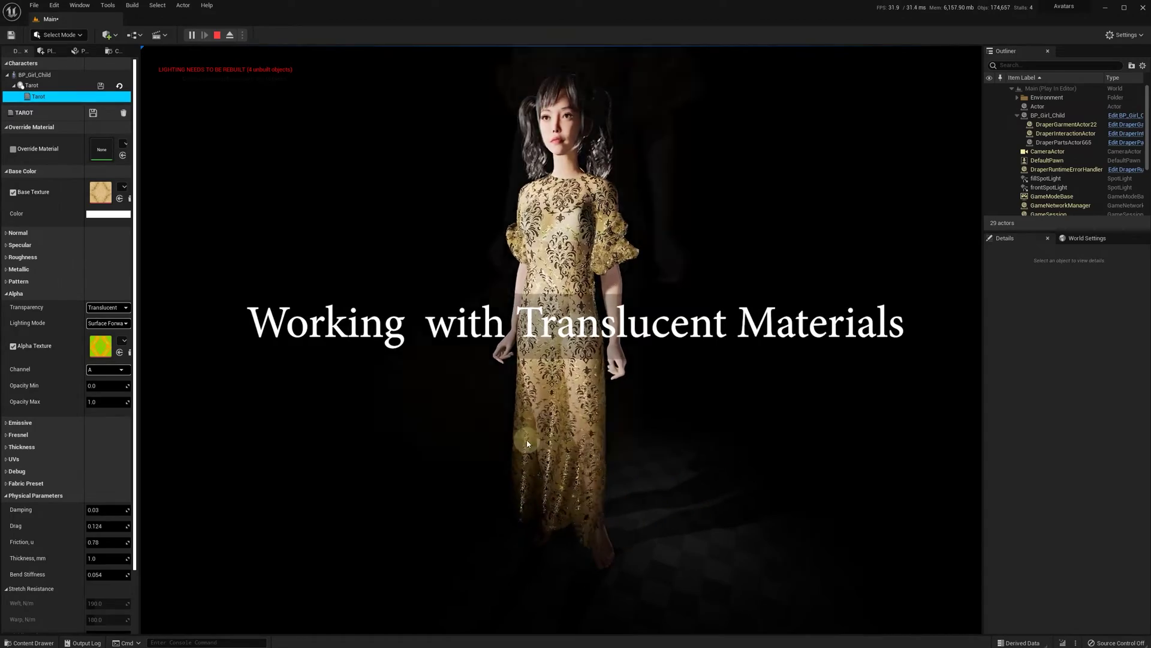
pyautogui.scroll(3, 527, 444)
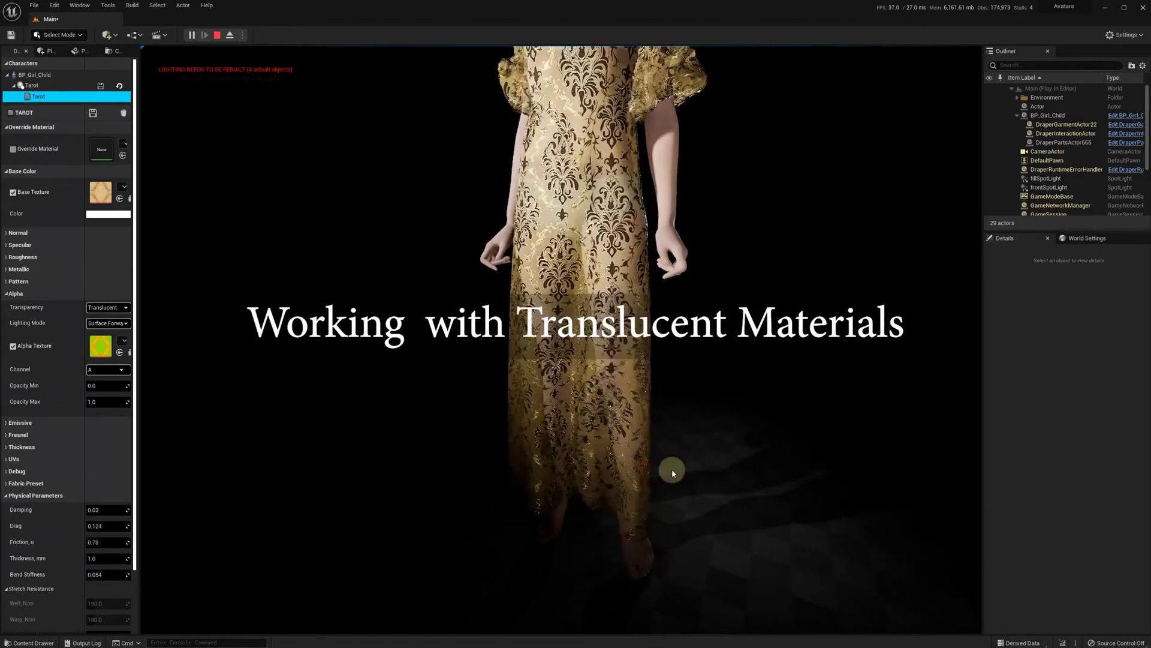
pyautogui.moveTo(672, 469); pyautogui.dragTo(851, 381)
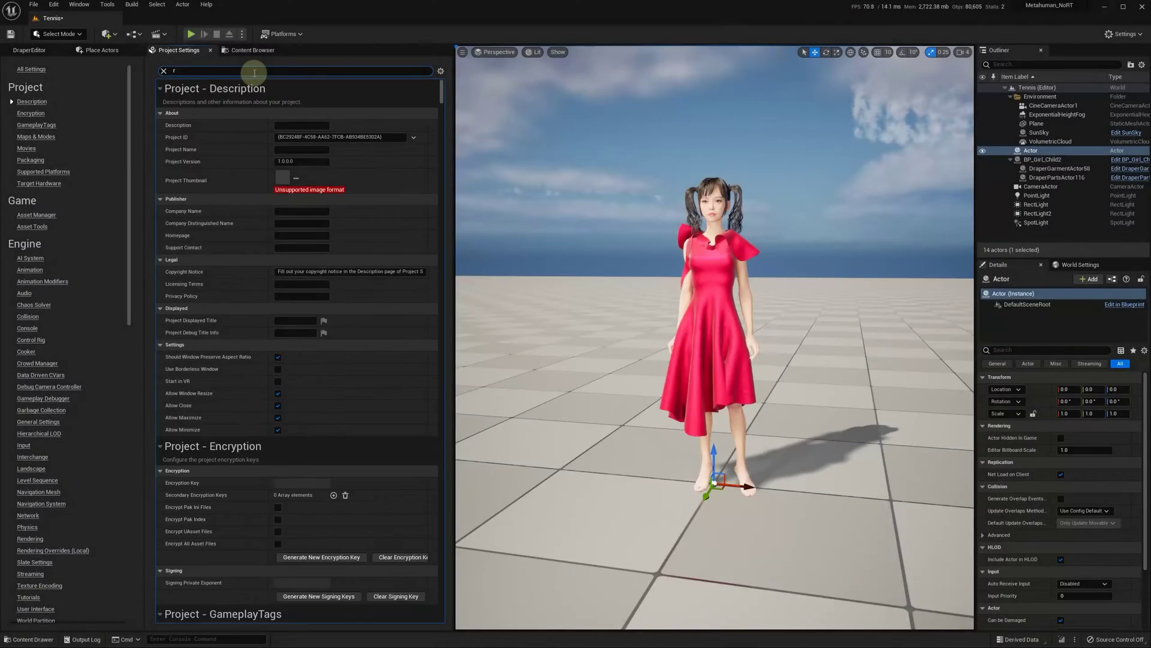
# Search the project settings for the ray tracing options.
pyautogui.write('rayt')
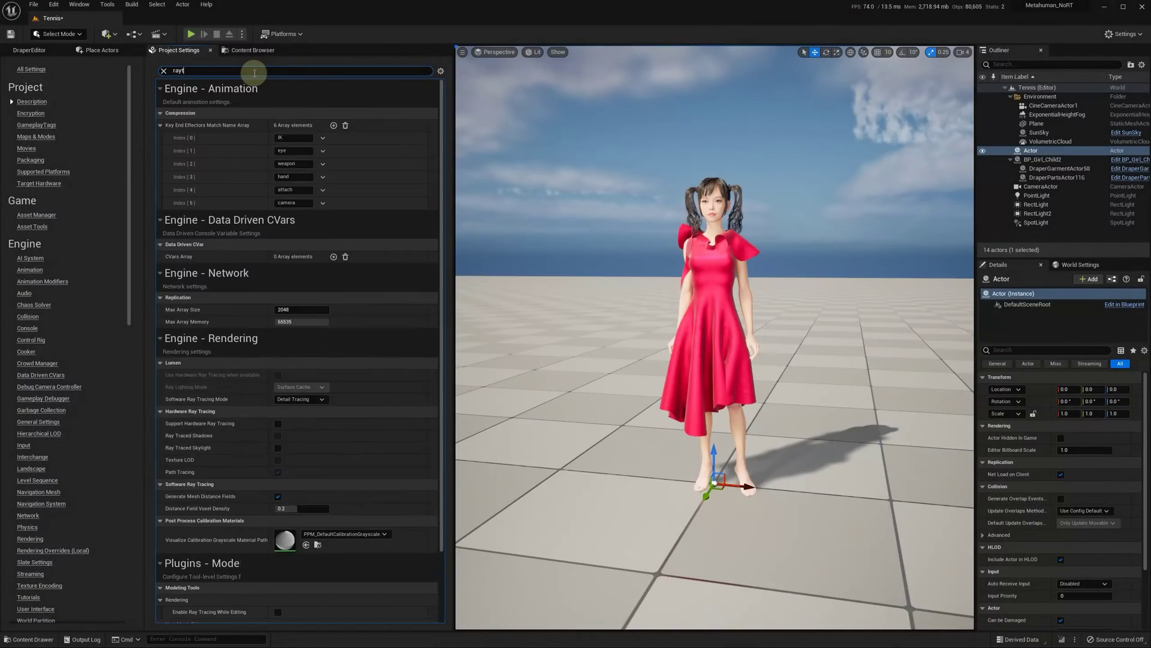
pyautogui.write('ra')
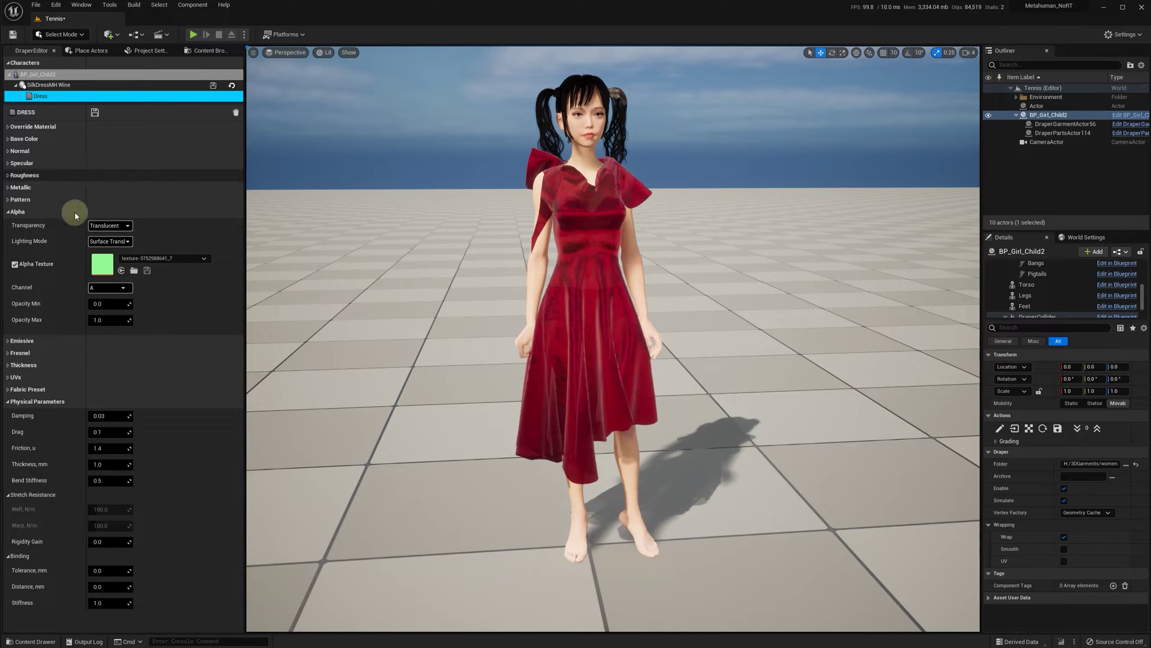
# Compare the dress's translucent lighting modes, choosing Surface Translucency Volume first and finishing with Surface Forward Shading.
pyautogui.click(99, 242)
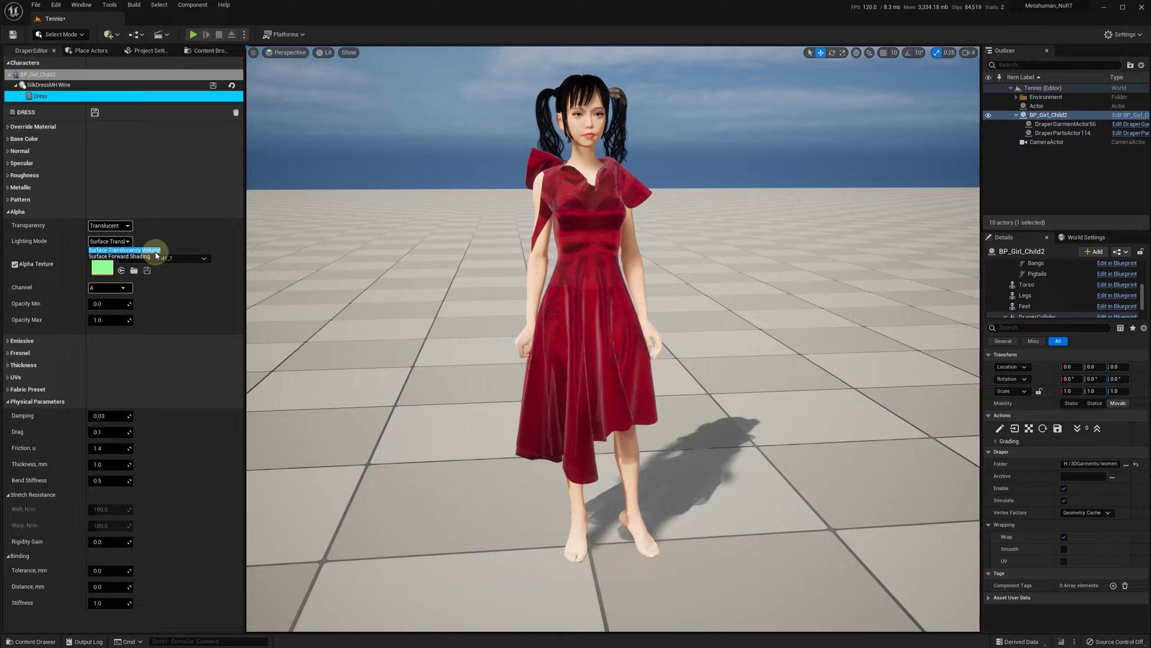
pyautogui.click(137, 250)
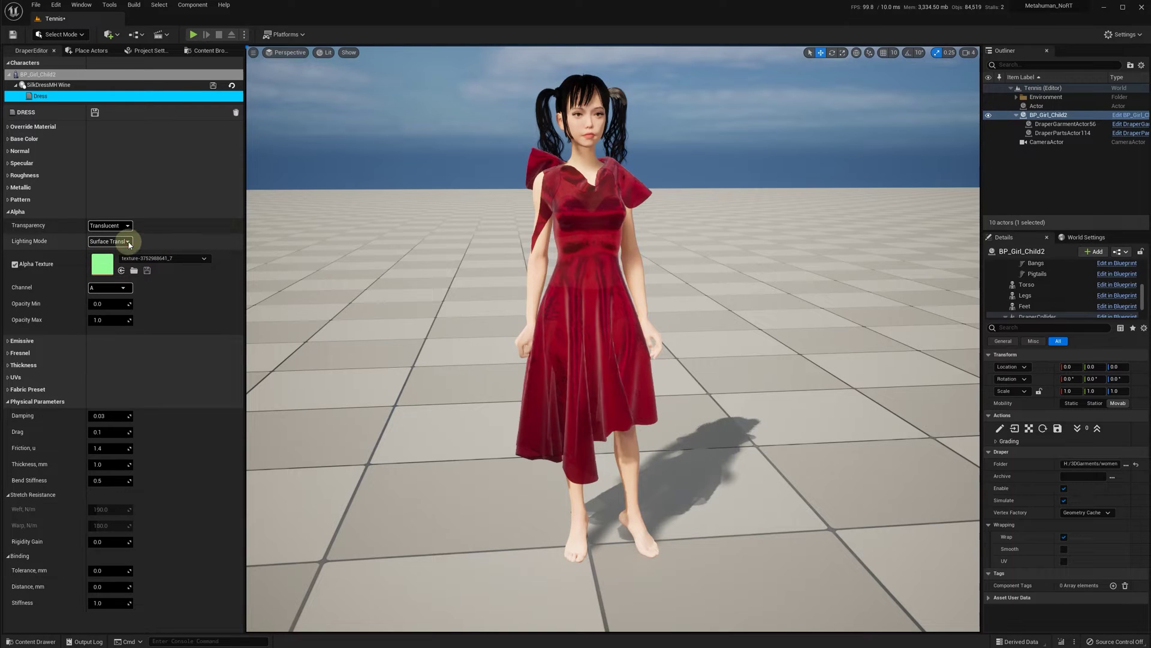
pyautogui.click(128, 242)
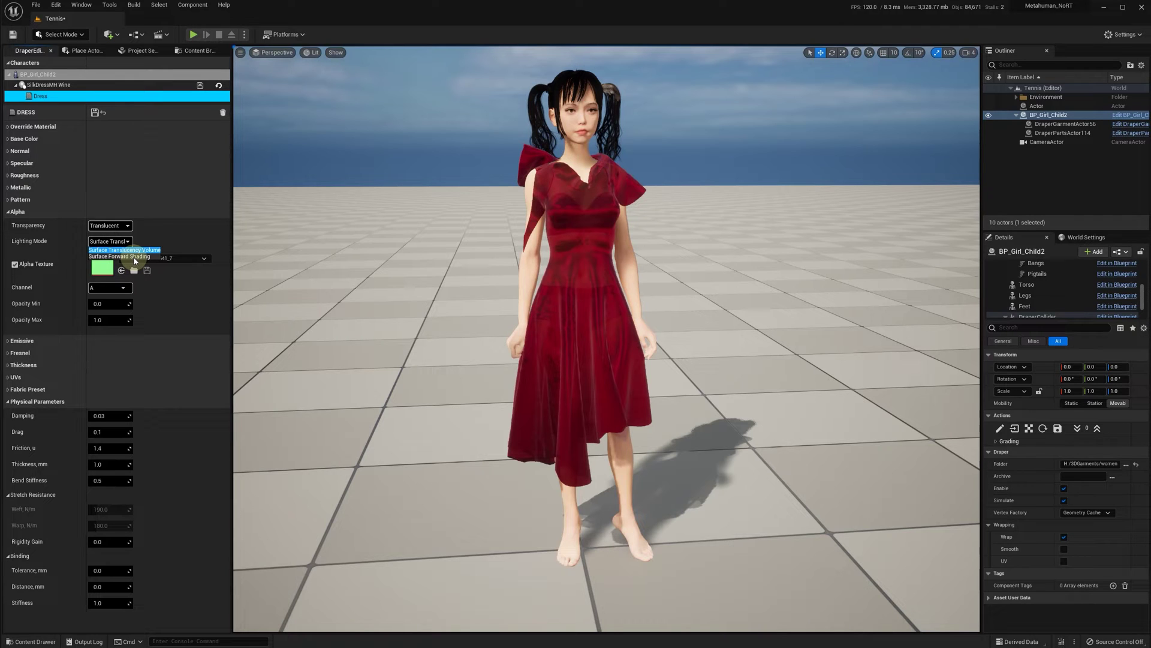
pyautogui.click(136, 257)
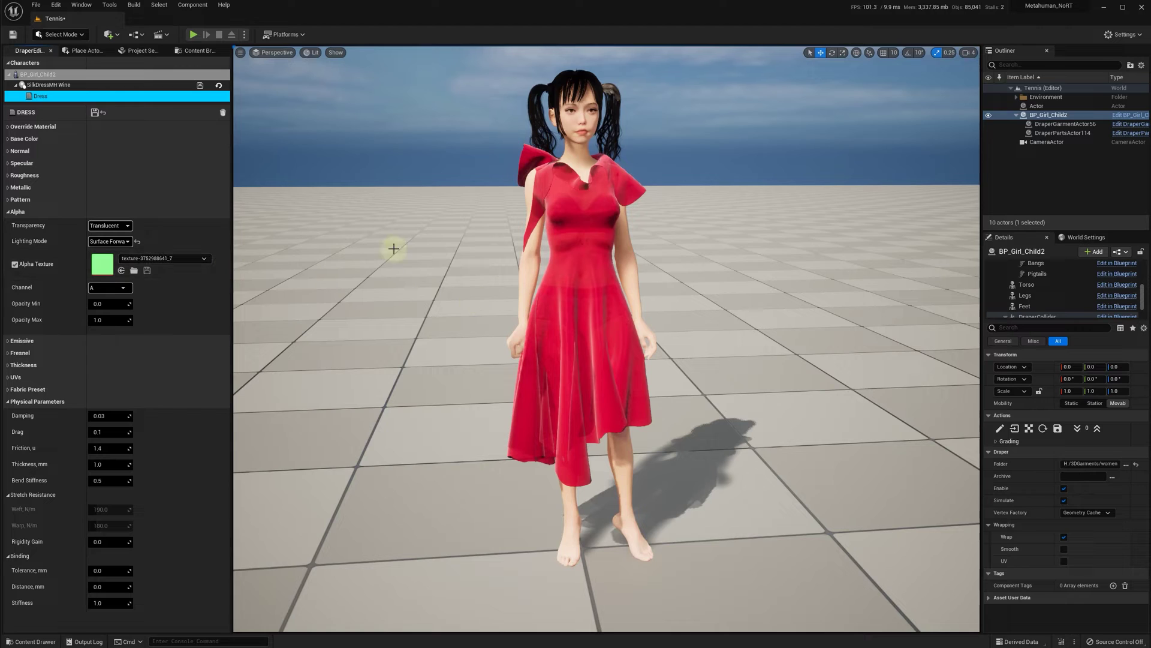
# Try Masked transparency on the dress, and try a reduced Opacity Max of 0.65 with Translucent transparency.
pyautogui.click(127, 226)
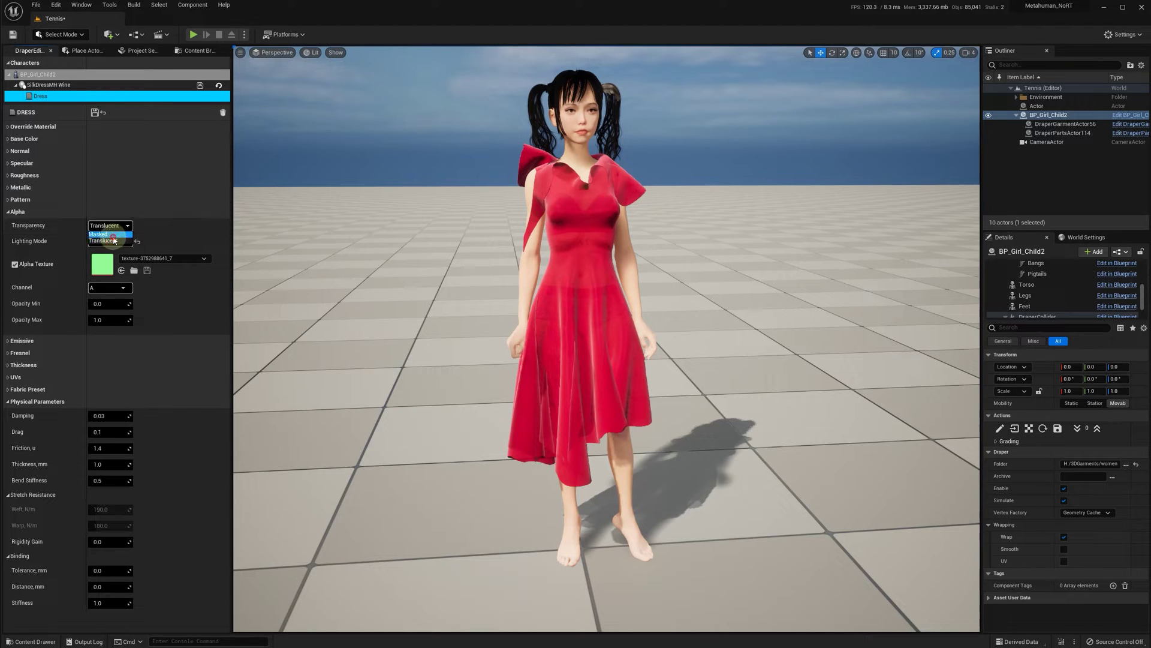
pyautogui.click(115, 234)
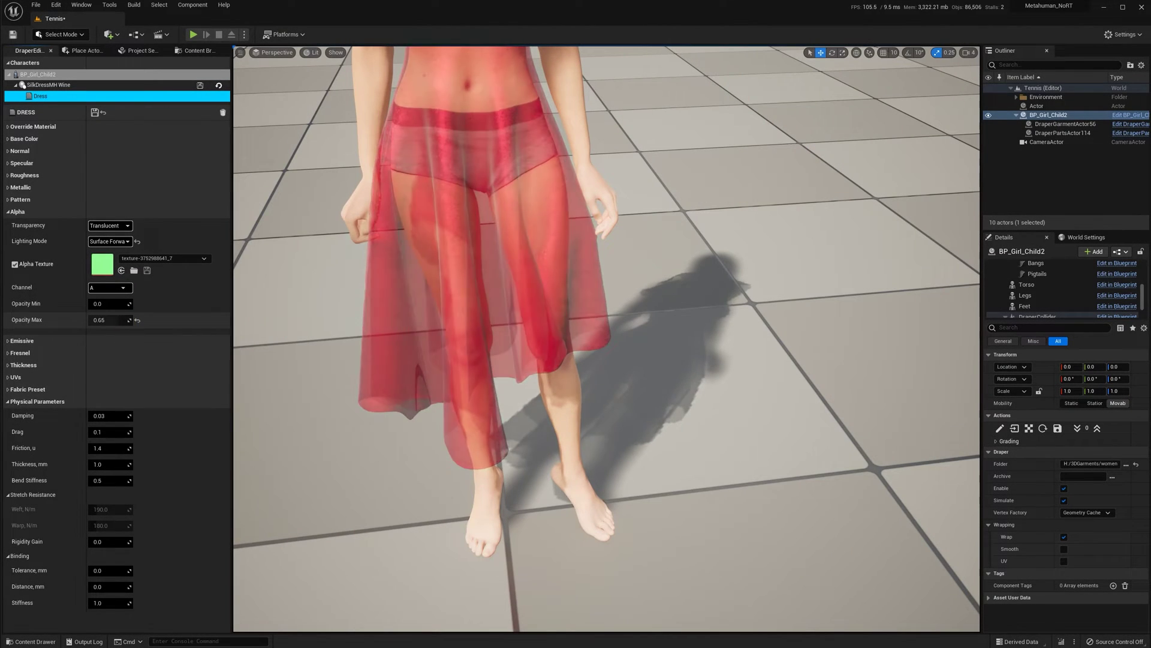
pyautogui.moveTo(108, 320)
pyautogui.mouseDown()
pyautogui.moveTo(84, 319)
pyautogui.moveTo(126, 320)
pyautogui.mouseUp()
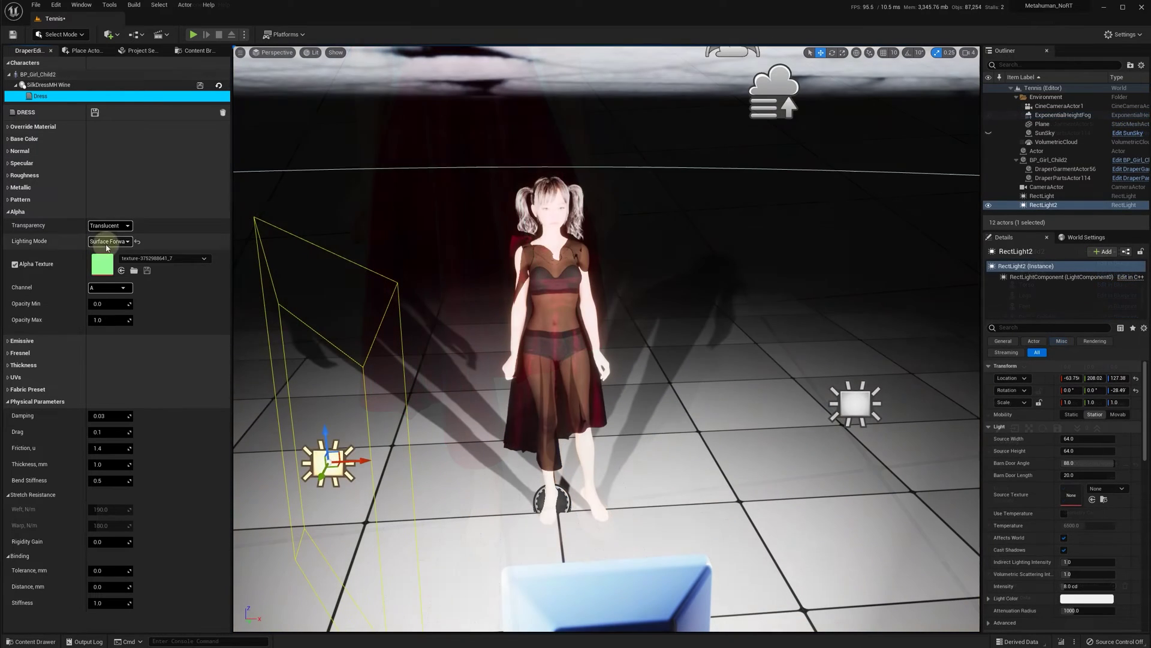
# Under the rect lights, compare the dress as Masked and as Translucent with Surface Translucency Volume and Surface Forward Shading lighting.
pyautogui.click(111, 225)
pyautogui.click(111, 234)
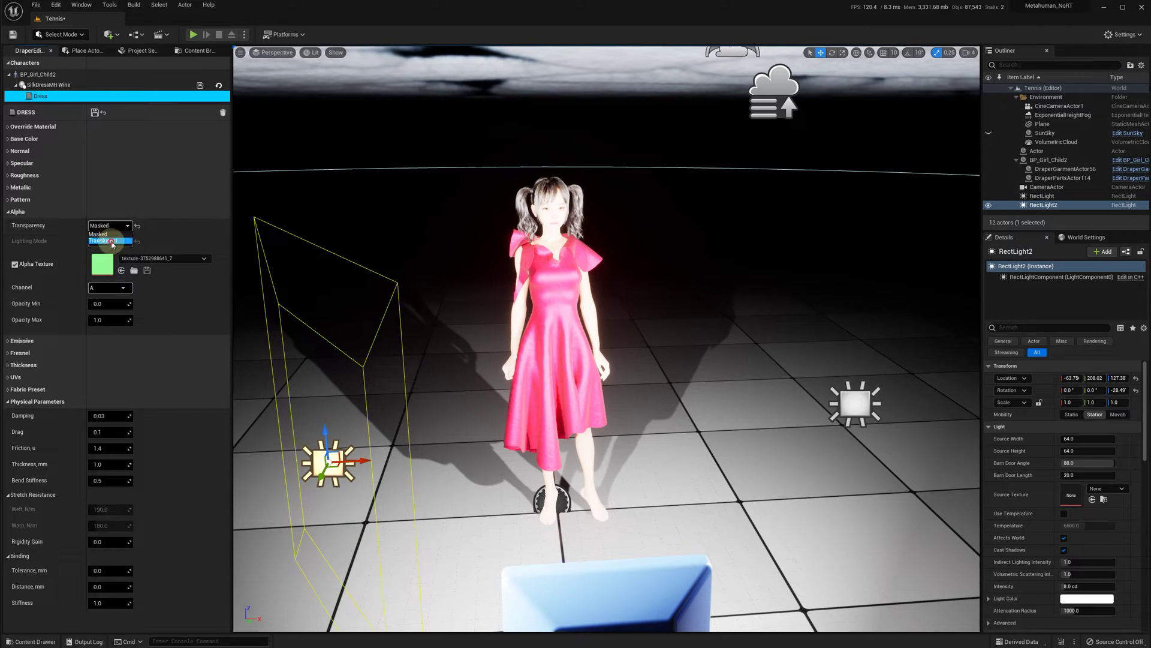
pyautogui.click(111, 241)
pyautogui.click(110, 241)
pyautogui.click(113, 254)
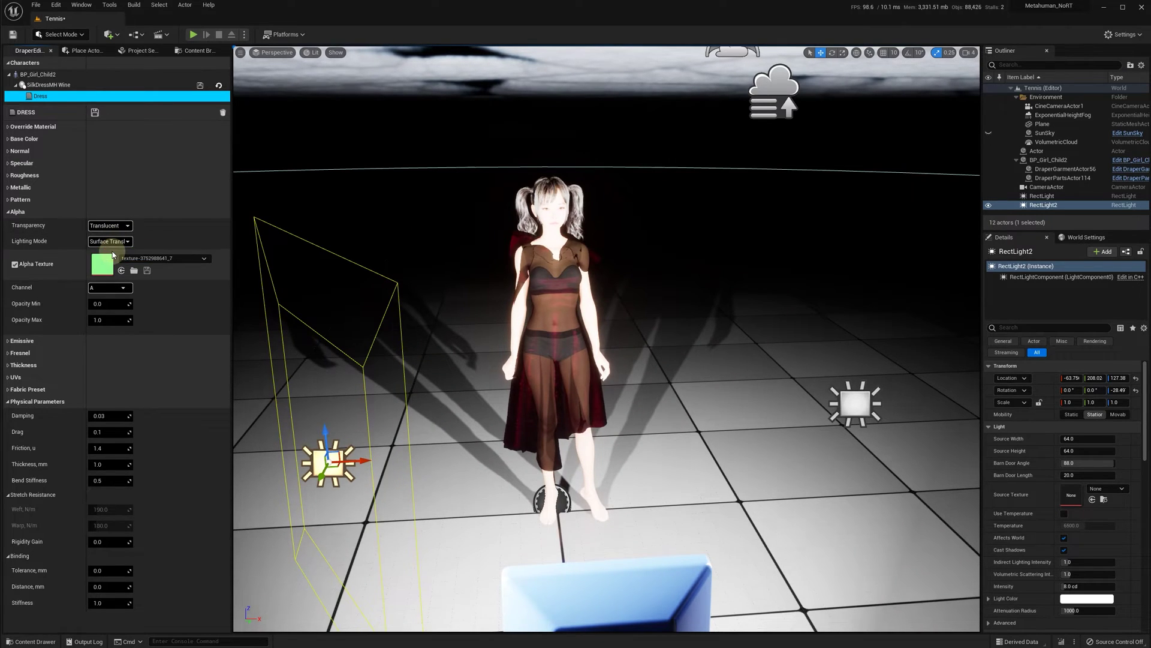
pyautogui.click(110, 241)
pyautogui.click(120, 255)
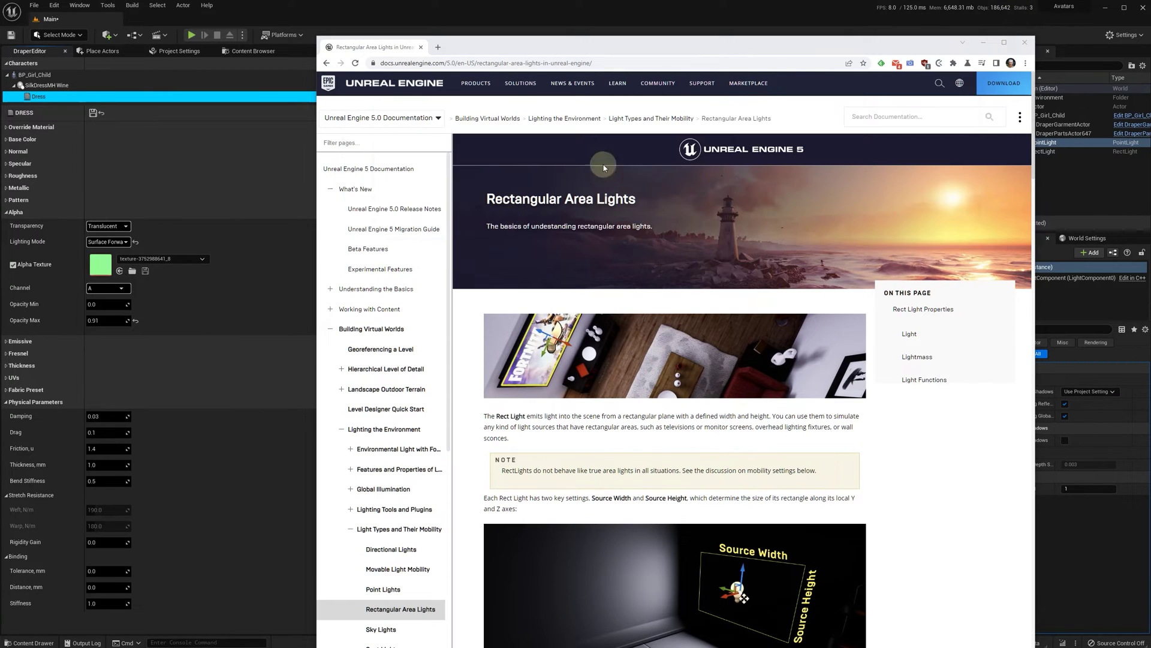
# Examine the Rectangular Area Lights documentation for the note on forward renderer support.
pyautogui.scroll(-1, 697, 286)
pyautogui.scroll(-10, 695, 286)
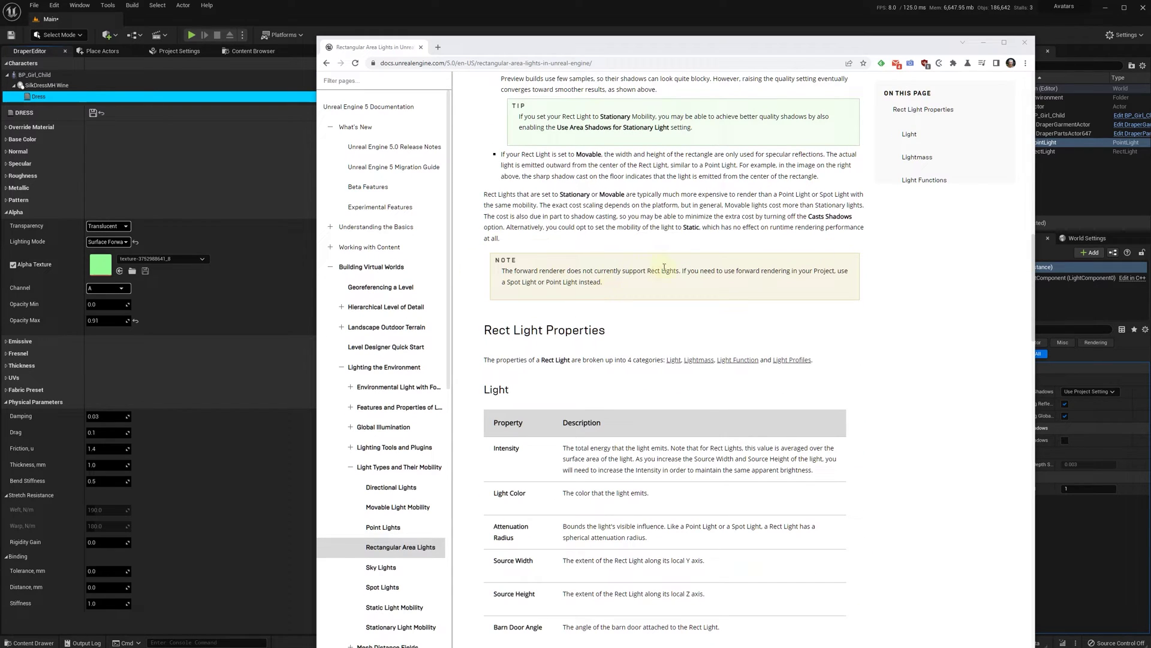
pyautogui.moveTo(680, 270); pyautogui.dragTo(506, 278)
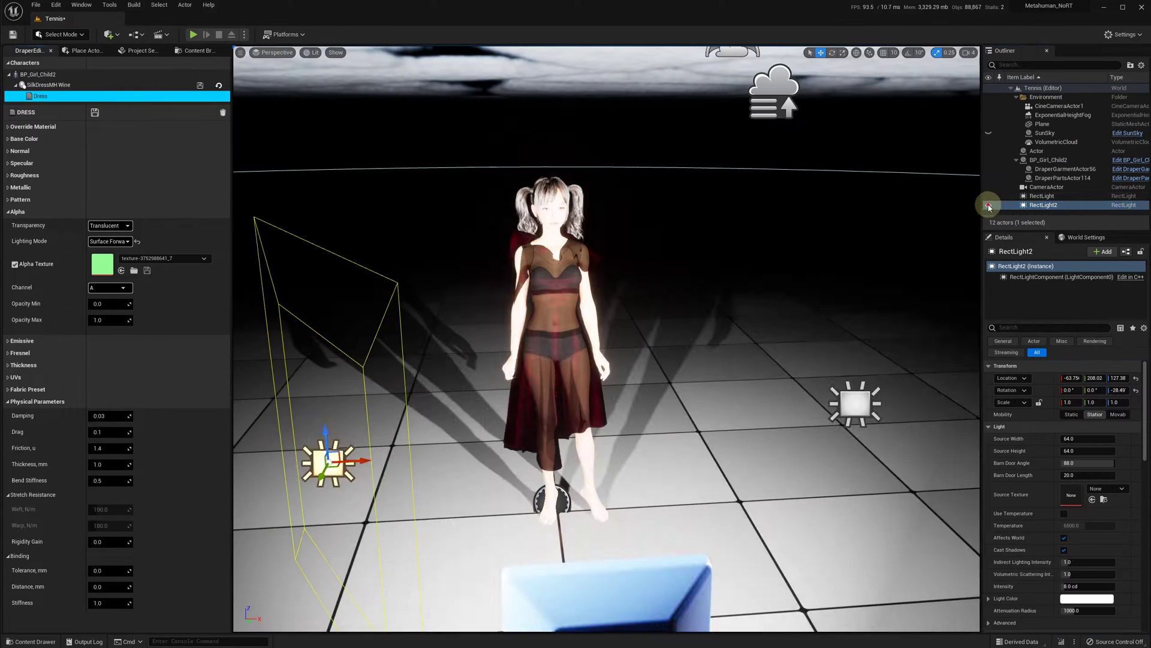
# Hide both rect lights in the level and place a point light beside the character.
pyautogui.click(988, 204)
pyautogui.click(988, 196)
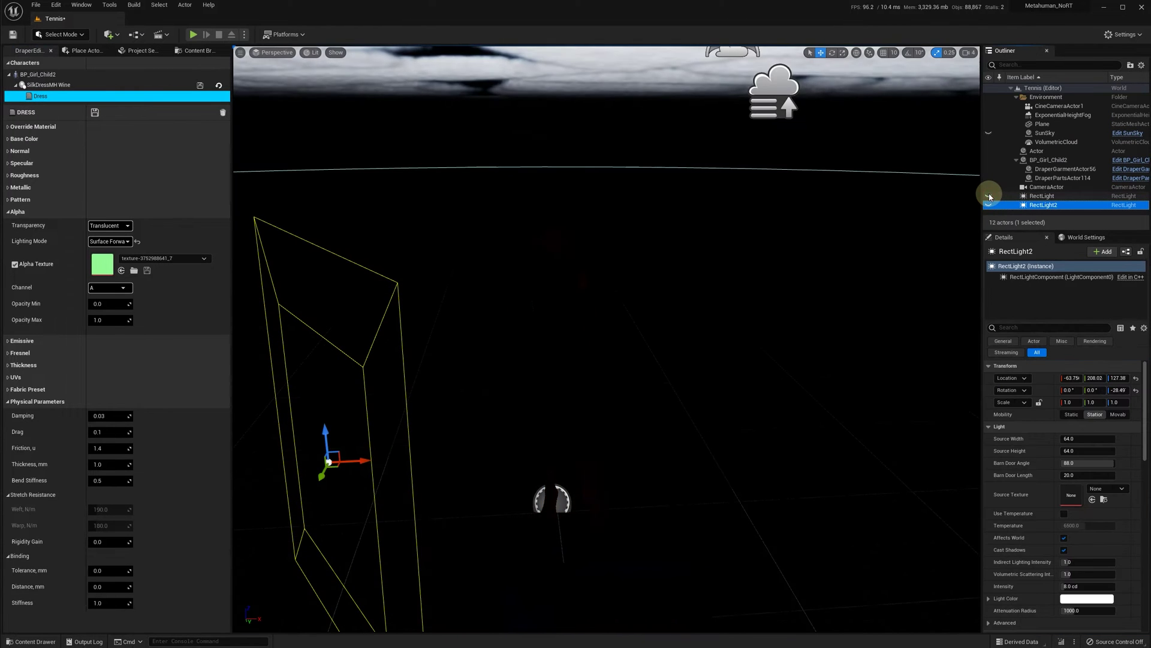
pyautogui.click(109, 34)
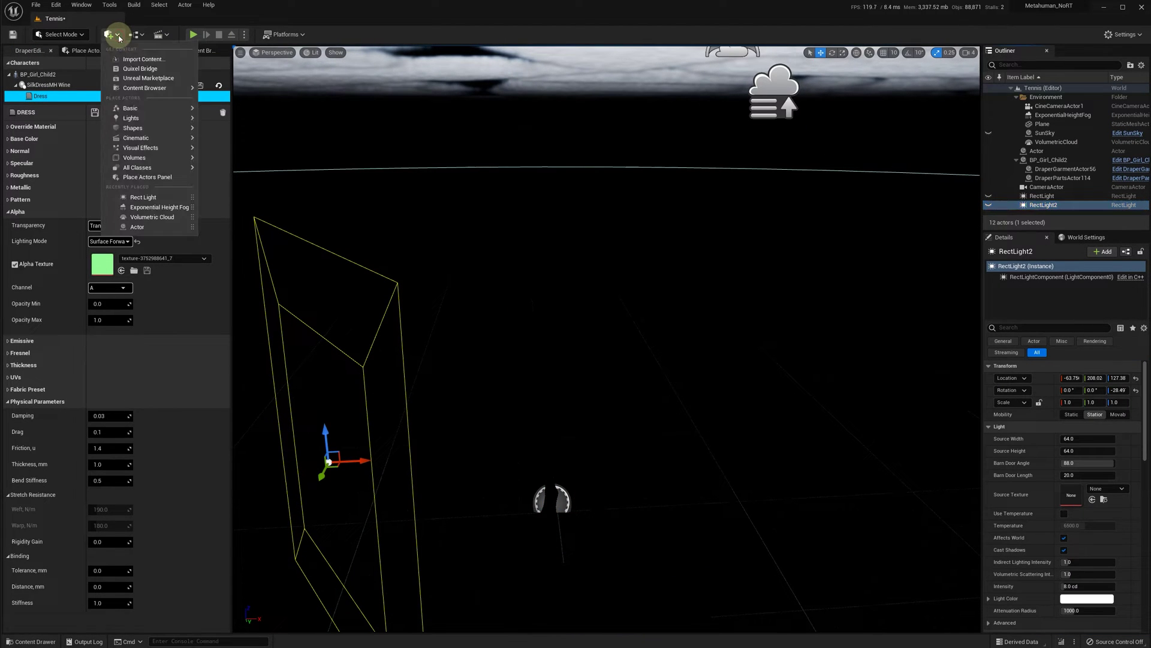
pyautogui.moveTo(126, 118)
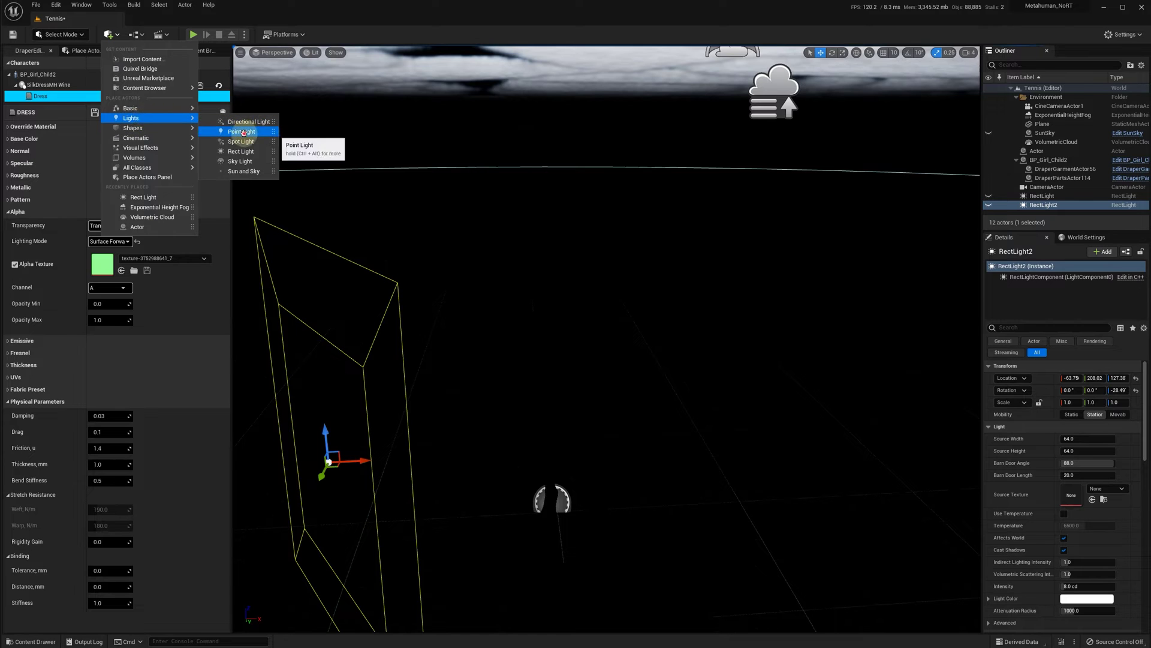
pyautogui.moveTo(234, 131); pyautogui.dragTo(420, 449)
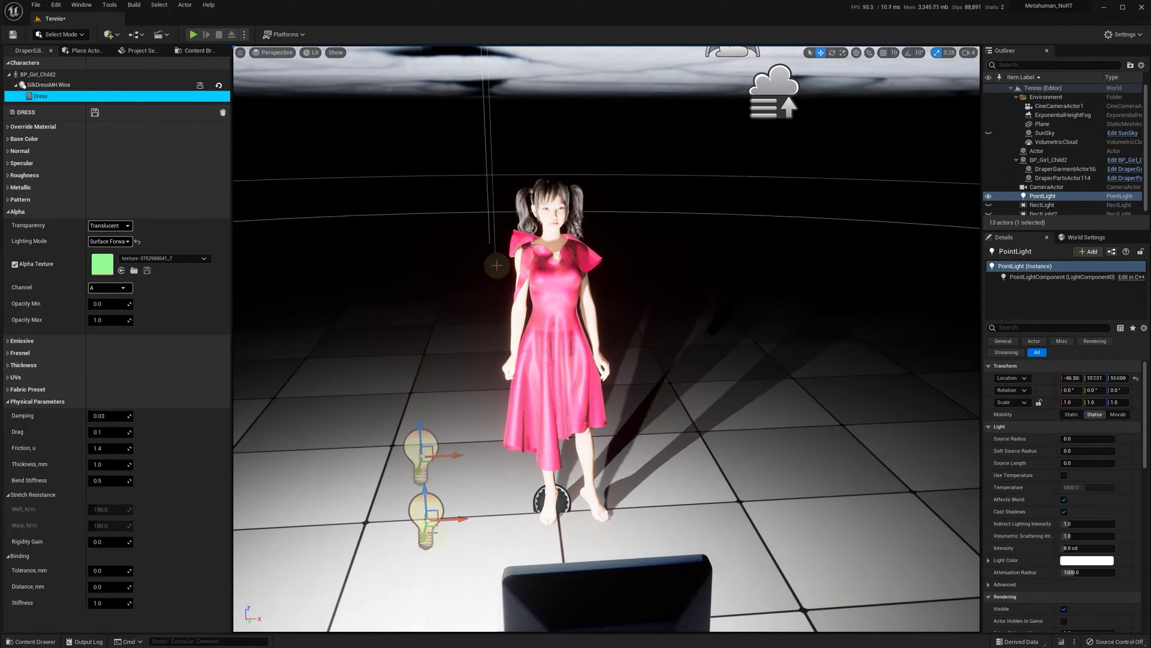
# With the point light active, cycle the dress through Masked, Translucent with Surface Translucency Volume, and Translucent with Surface Forward Shading.
pyautogui.click(118, 233)
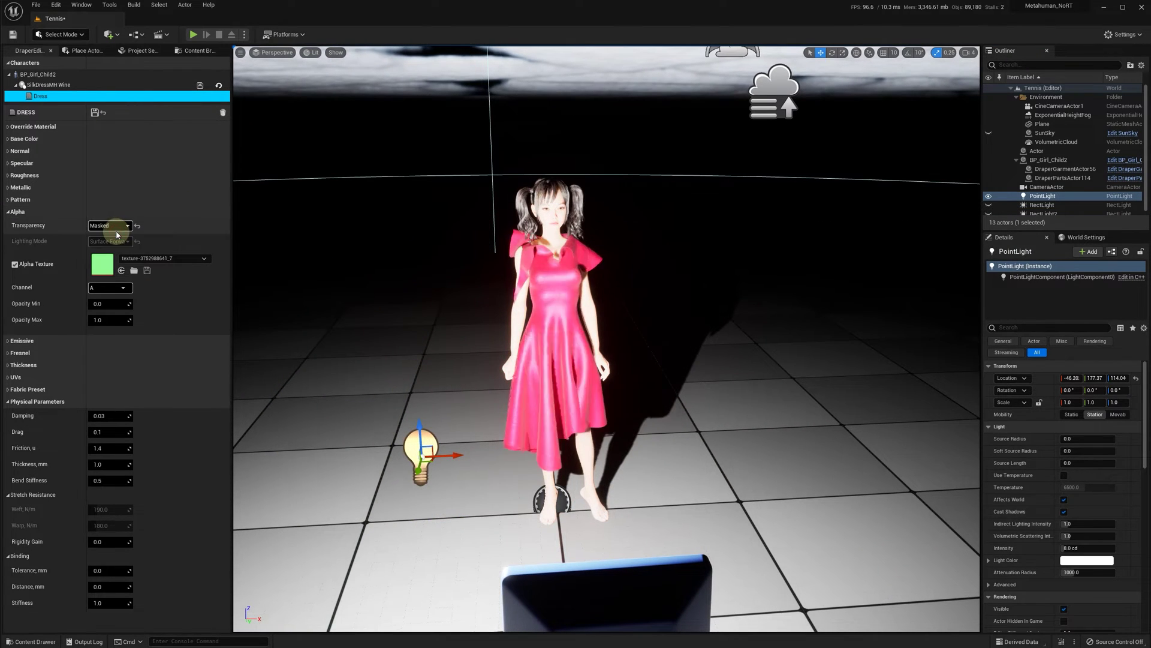
pyautogui.click(126, 226)
pyautogui.click(114, 242)
pyautogui.click(117, 241)
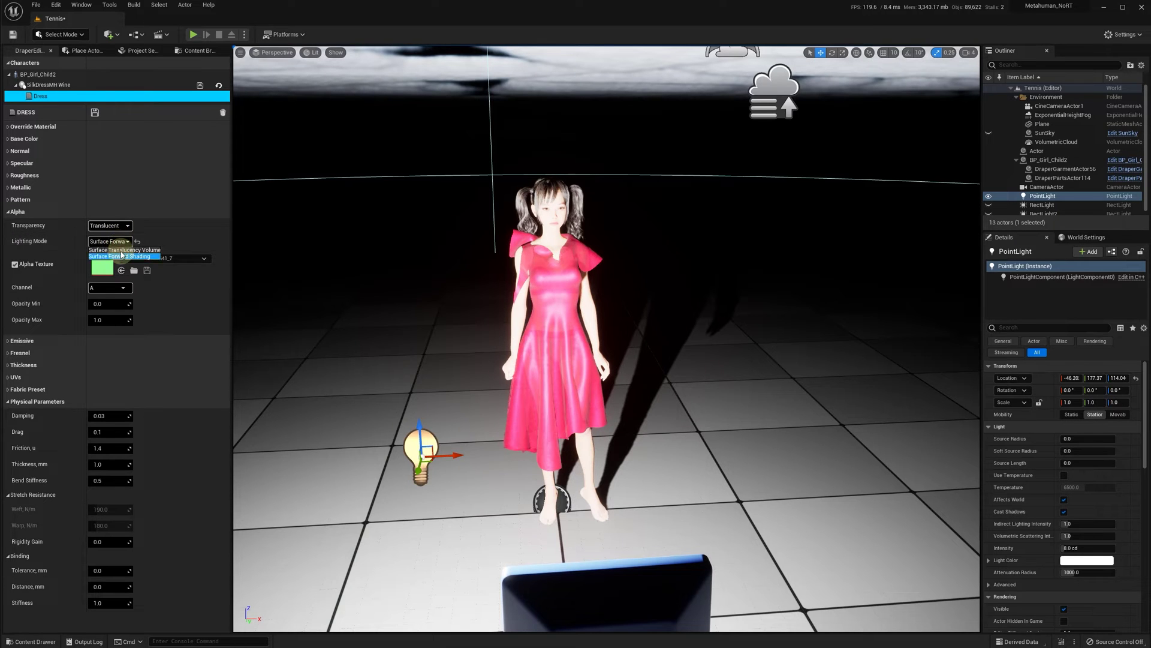
pyautogui.click(122, 250)
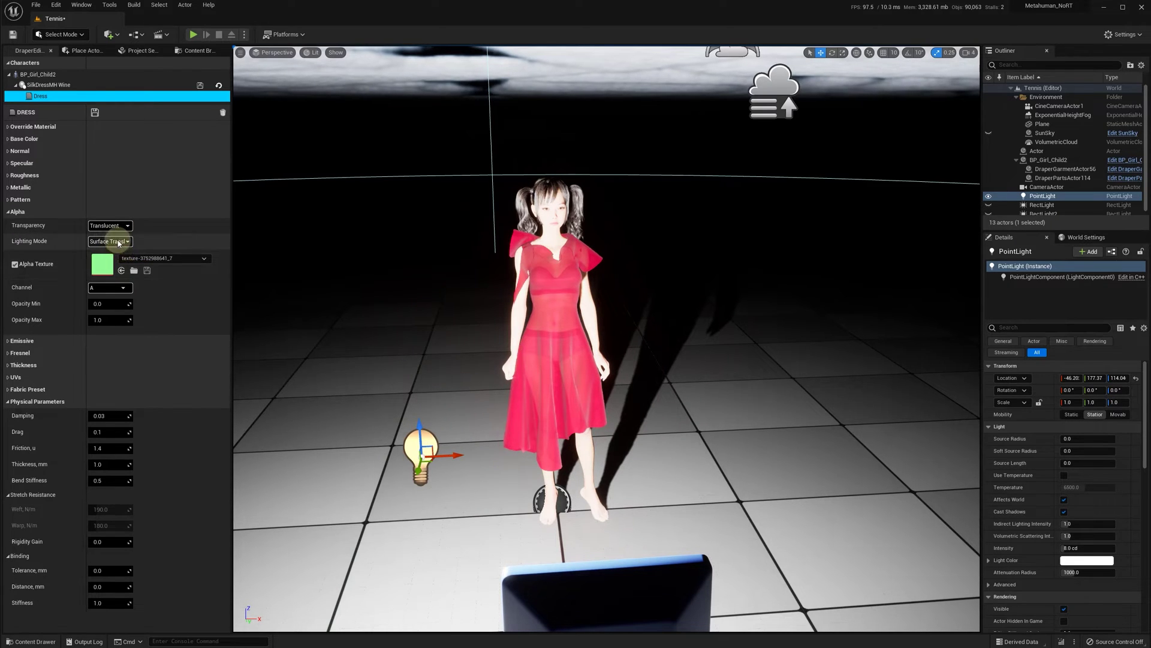
pyautogui.click(118, 242)
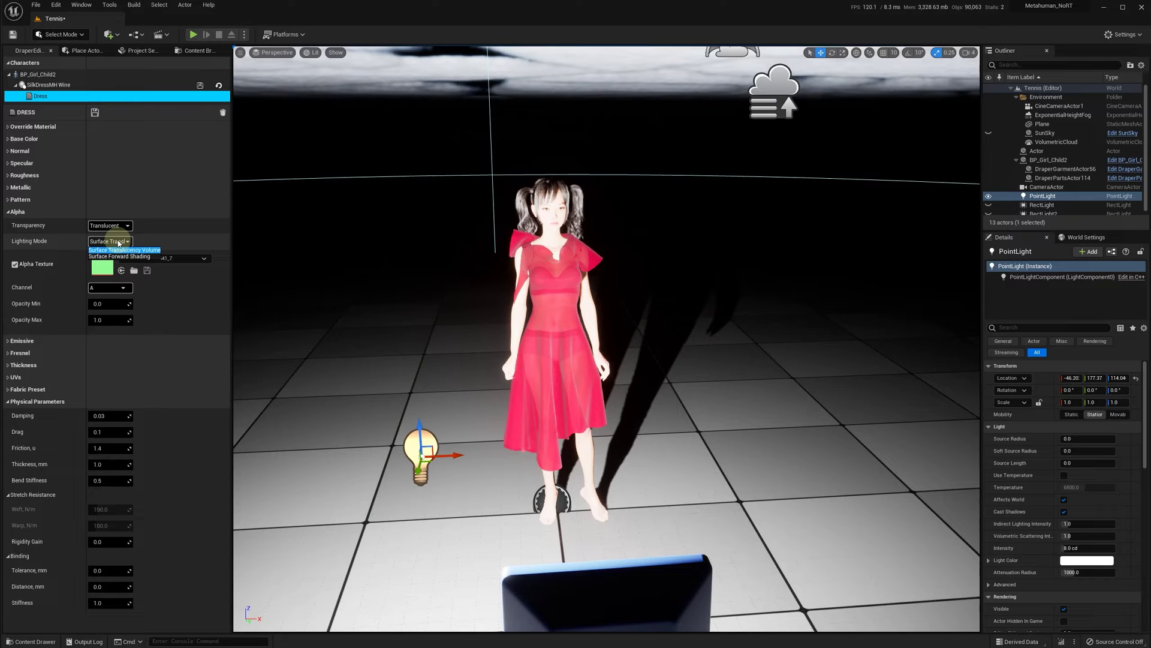
pyautogui.click(120, 256)
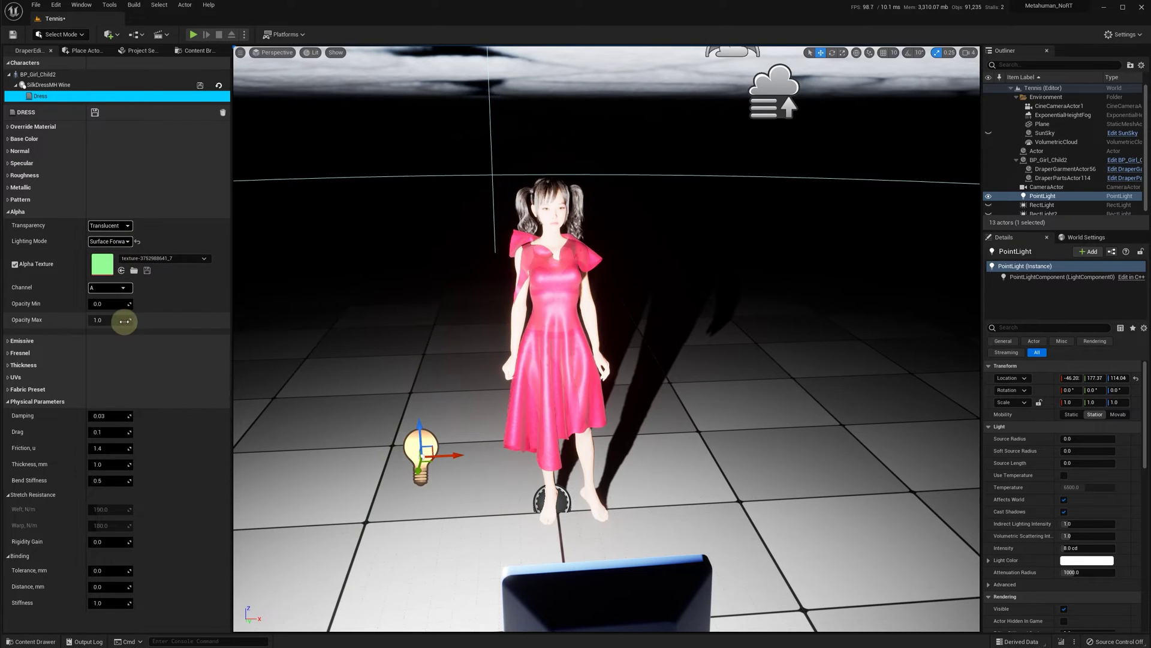
# Set the dress's Opacity Max to 0.92 and compare both lighting modes, finishing with Surface Forward Shading.
pyautogui.moveTo(124, 322); pyautogui.dragTo(115, 321)
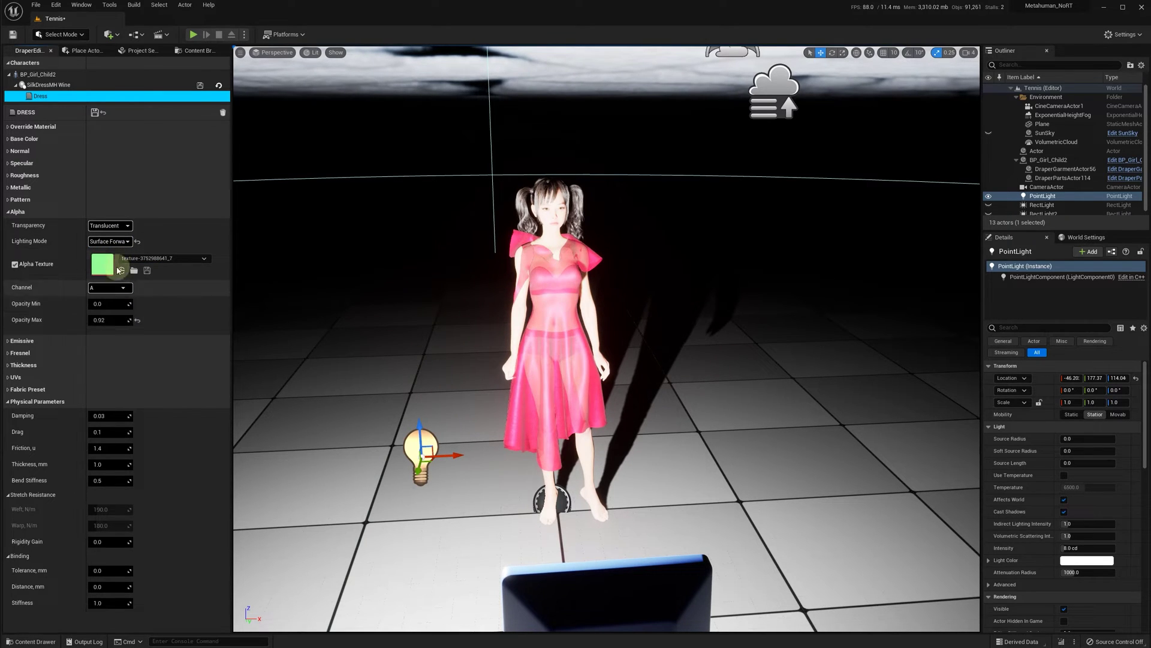
pyautogui.click(118, 242)
pyautogui.click(120, 250)
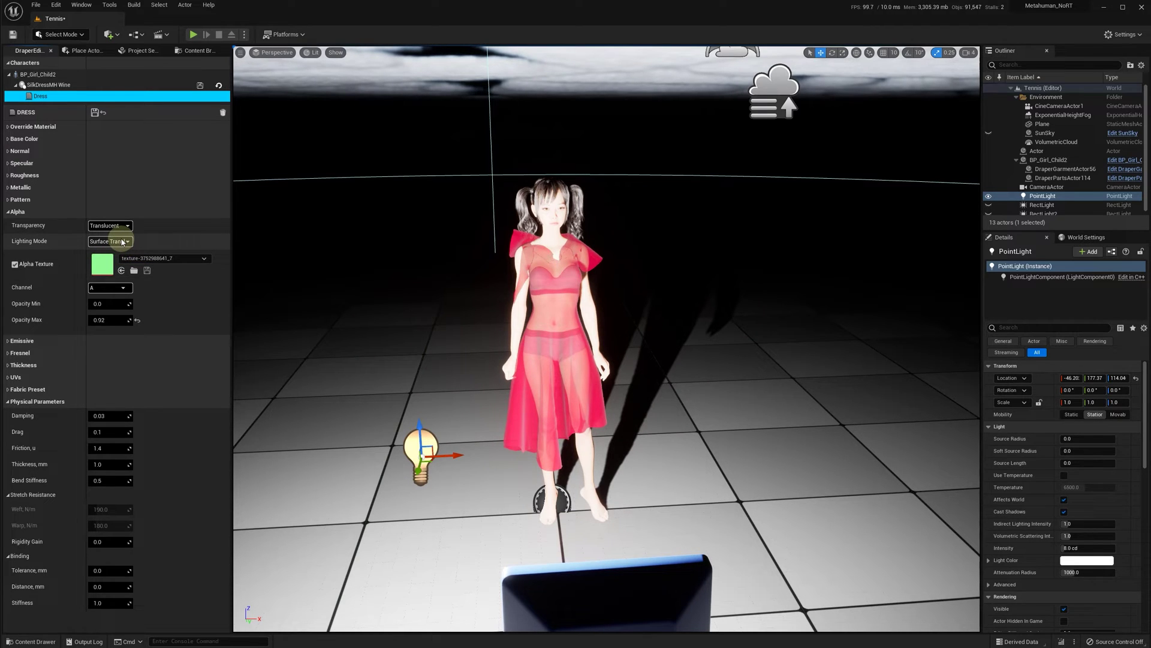
pyautogui.click(122, 242)
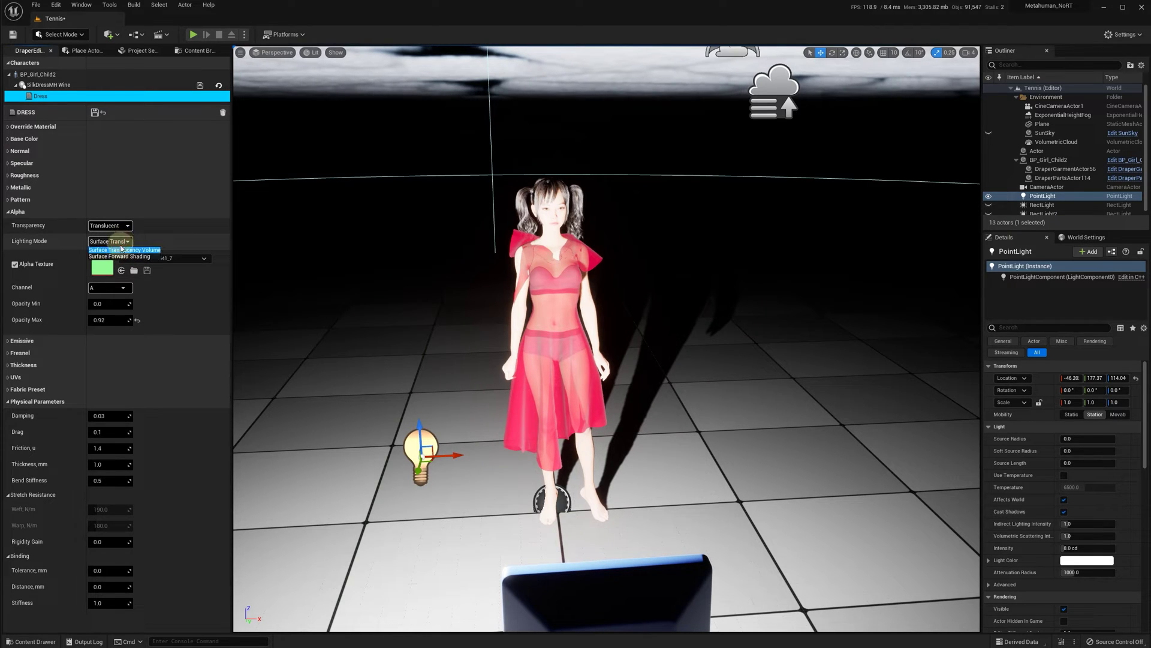
pyautogui.click(122, 260)
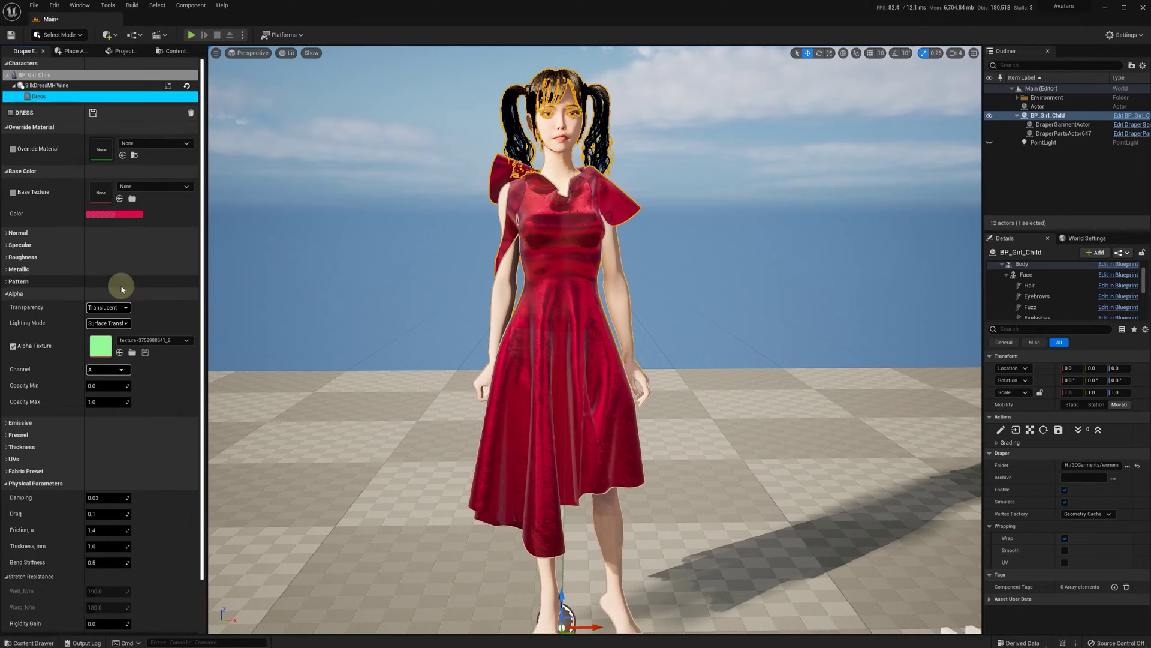
# In the Avatars project, set the dress's lighting mode to Surface Forward Shading and lower its Opacity Max.
pyautogui.click(128, 323)
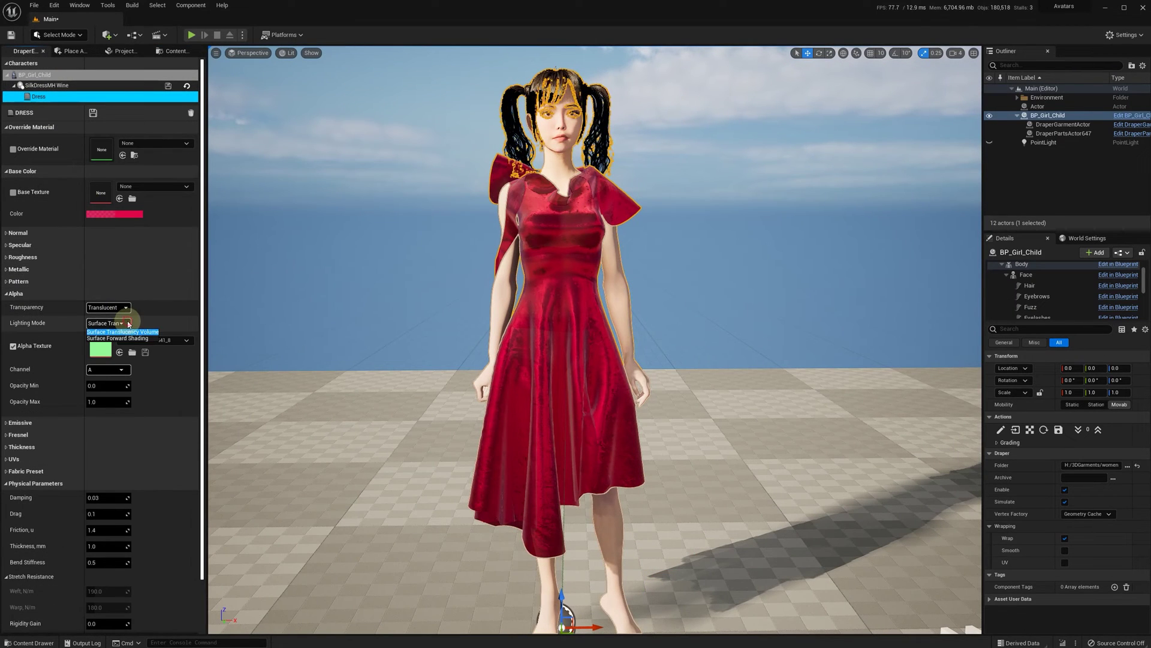
pyautogui.click(118, 338)
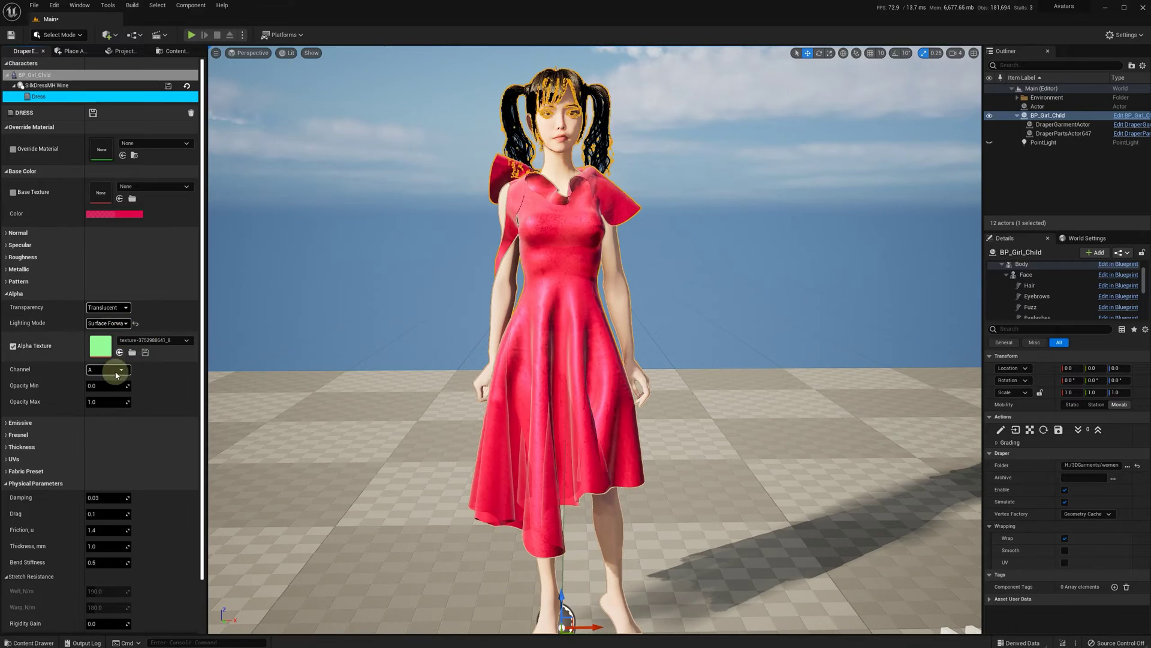
pyautogui.moveTo(129, 405); pyautogui.dragTo(120, 405)
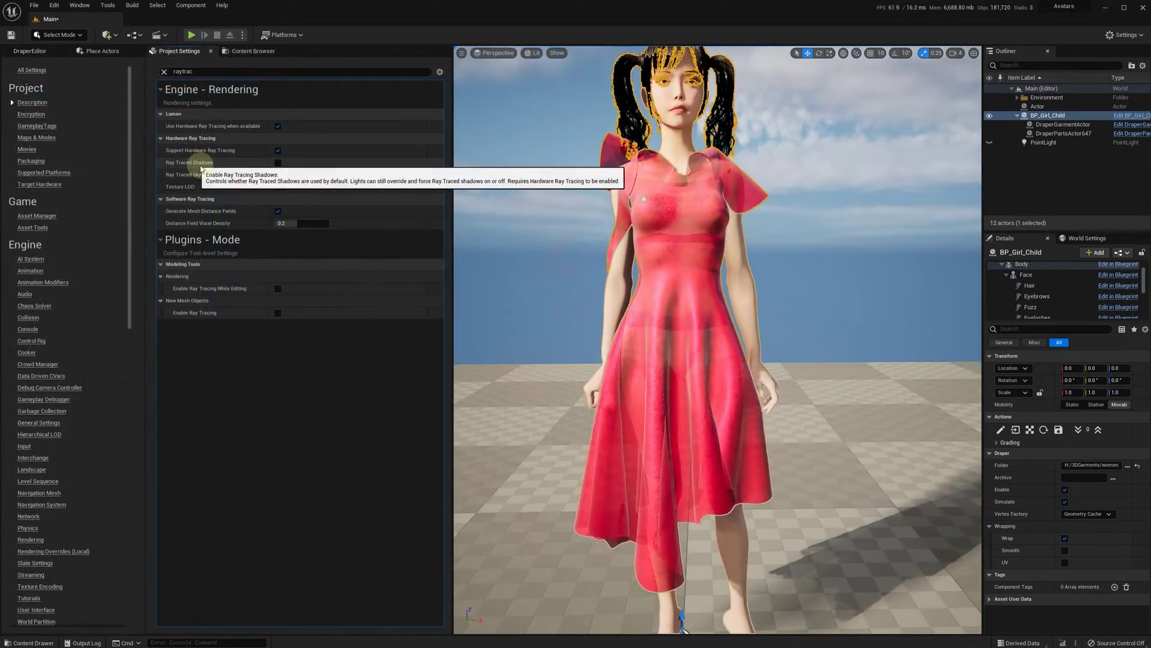
# Enable Ray Traced Shadows and Ray Traced Skylight in the project's rendering settings.
pyautogui.click(276, 165)
pyautogui.click(278, 174)
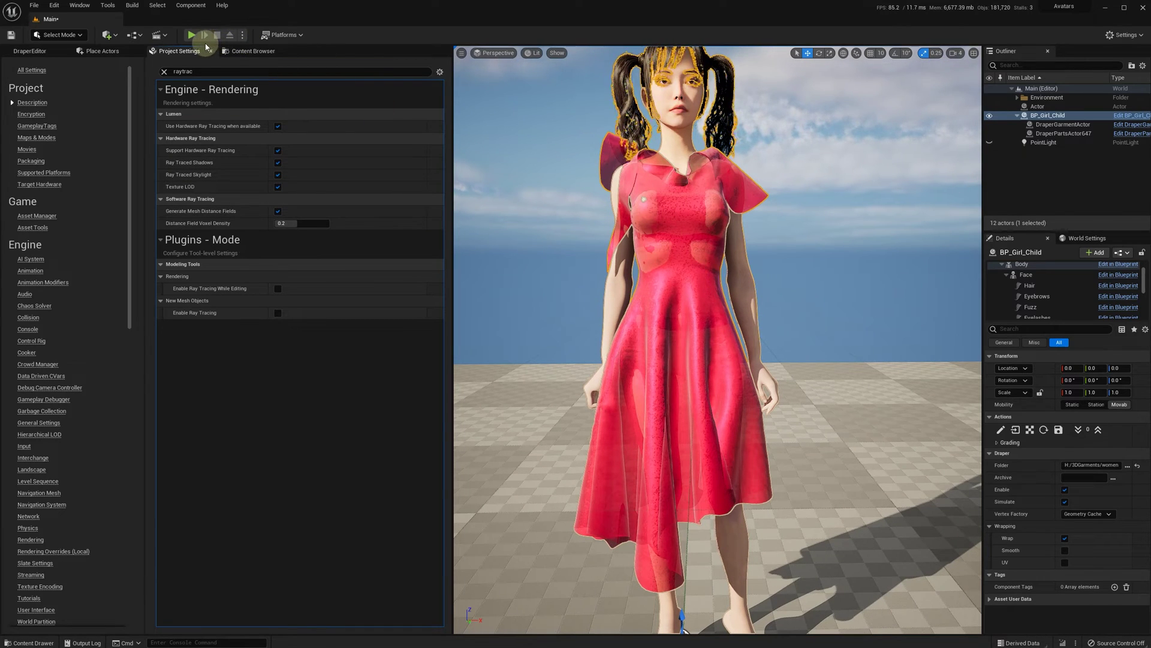
# Return to the dress's material settings in DraperEditor and set Opacity Max to 0.63.
pyautogui.click(36, 52)
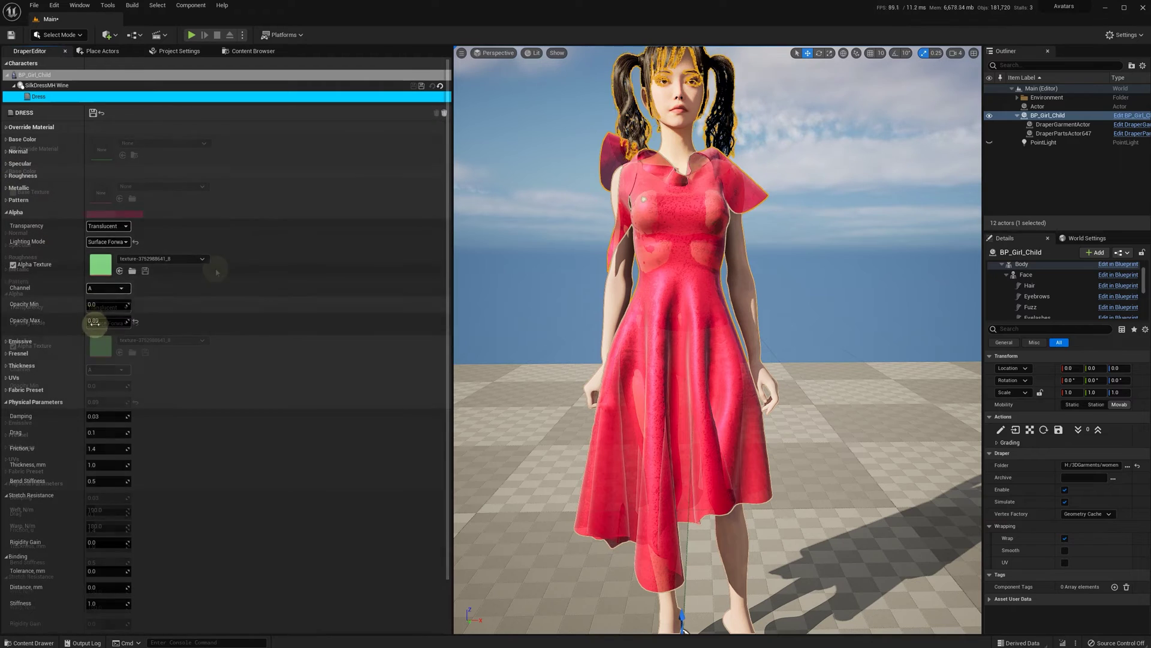
pyautogui.moveTo(126, 320); pyautogui.dragTo(126, 320)
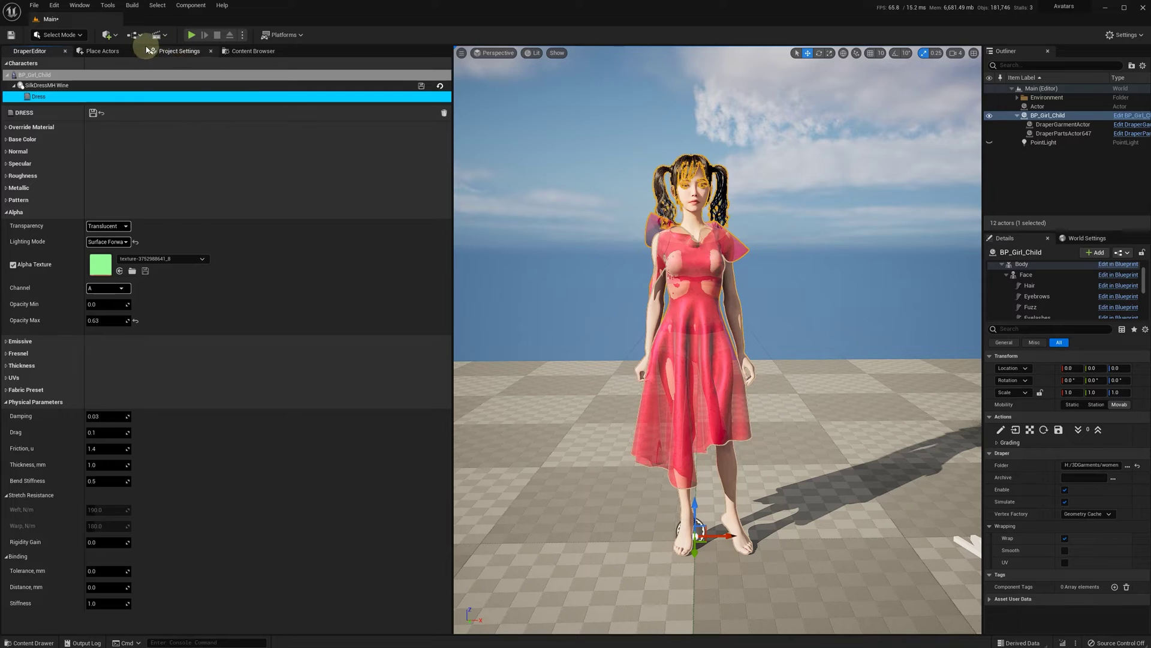
# Turn off Ray Traced Shadows in the project's rendering settings.
pyautogui.click(175, 51)
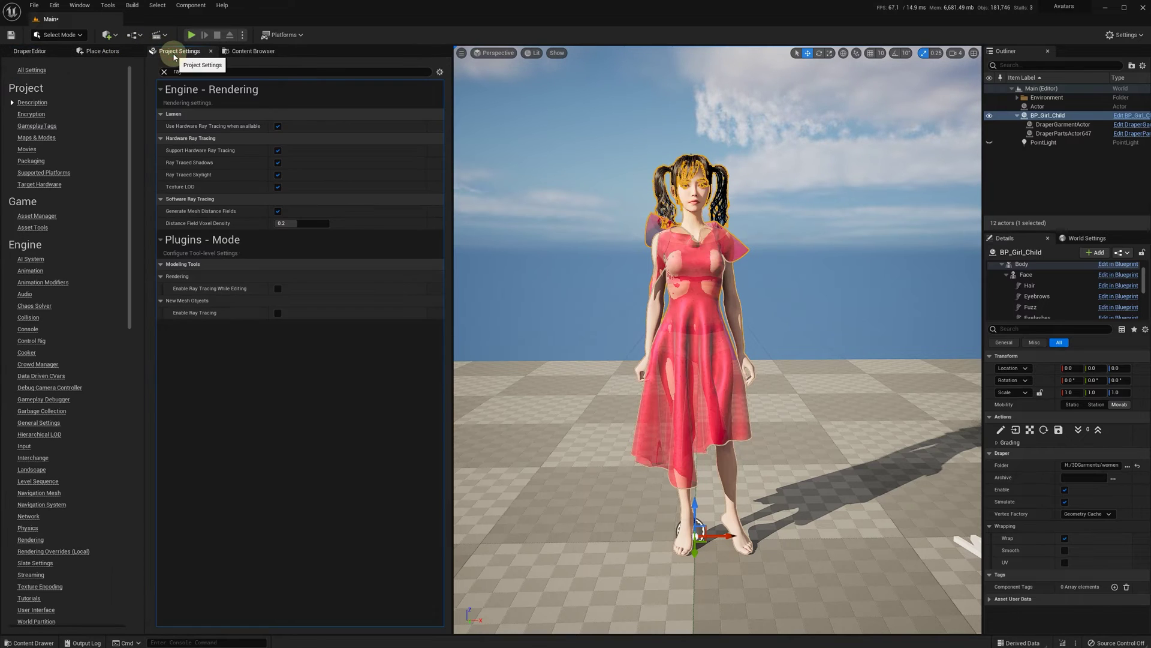
pyautogui.click(278, 163)
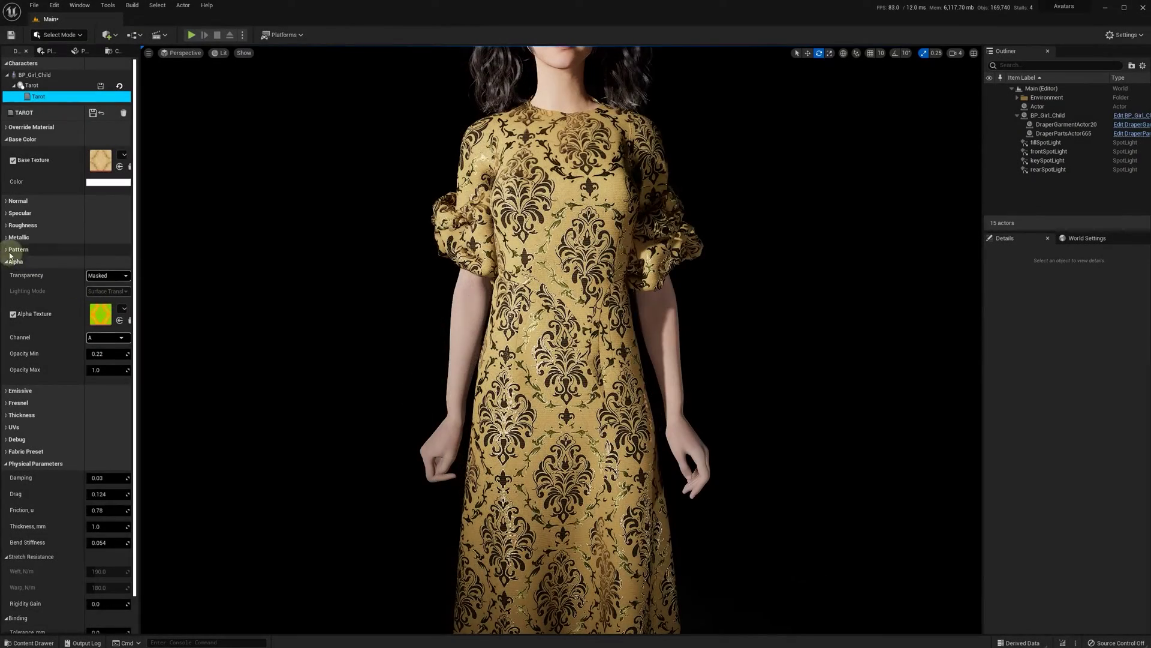
# Open the Tarot dress's metallic texture and examine its red, green and alpha channels separately, closing the texture and the Metallic settings when done.
pyautogui.click(13, 237)
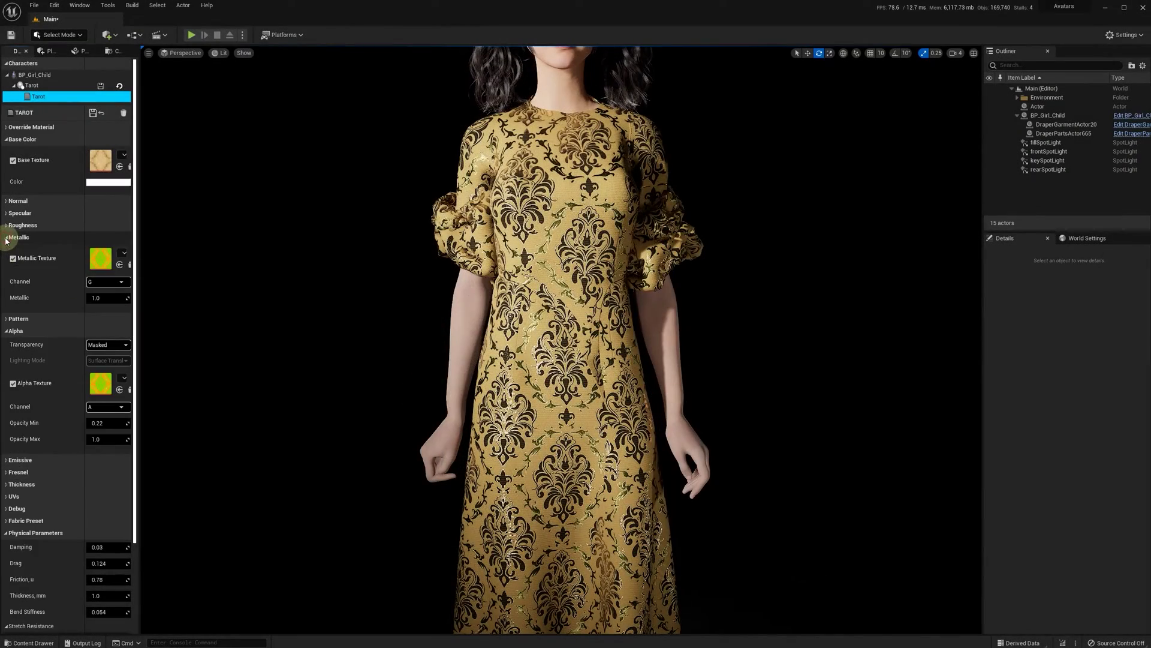
pyautogui.doubleClick(98, 261)
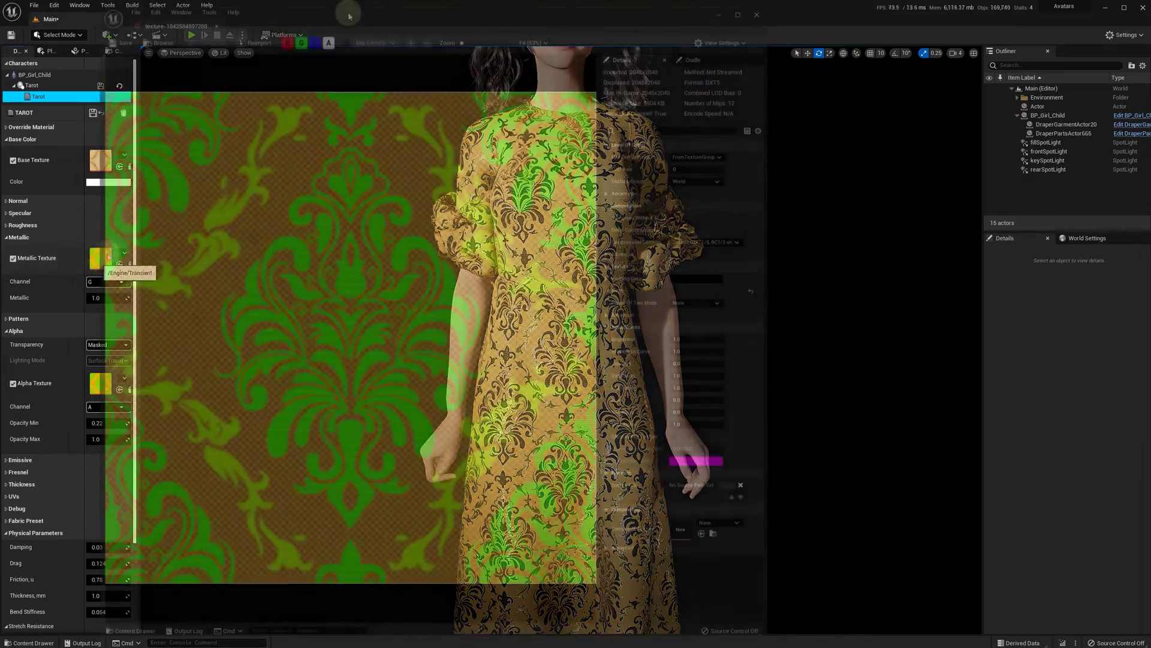
pyautogui.click(287, 43)
pyautogui.click(315, 43)
pyautogui.click(329, 43)
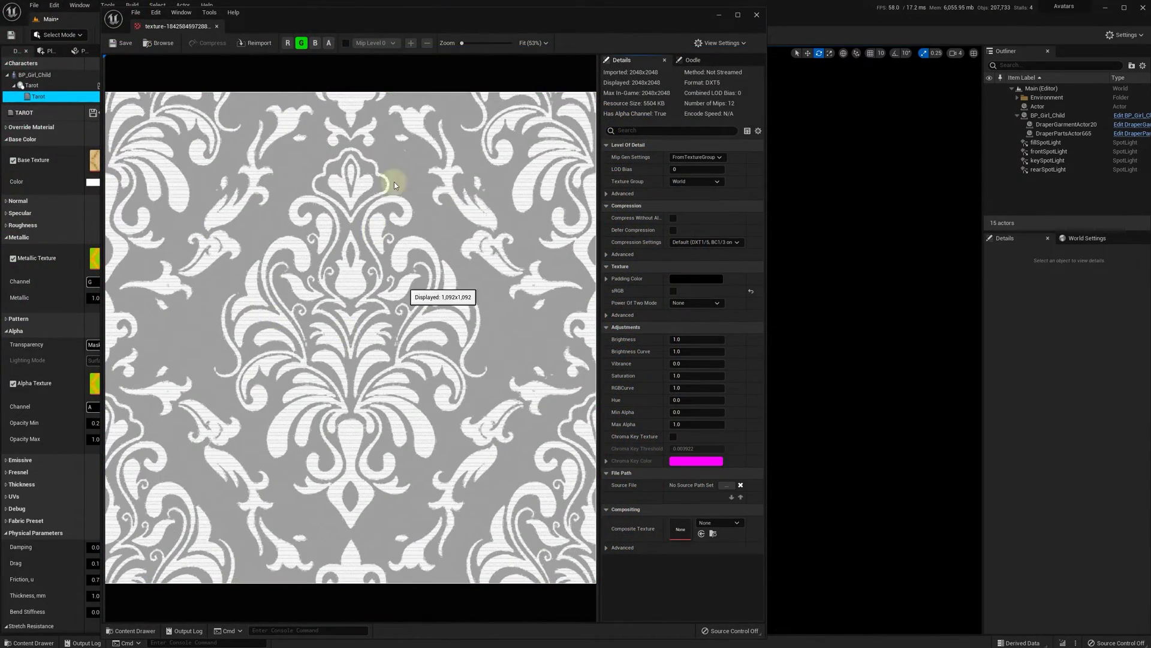
pyautogui.click(287, 43)
pyautogui.click(302, 43)
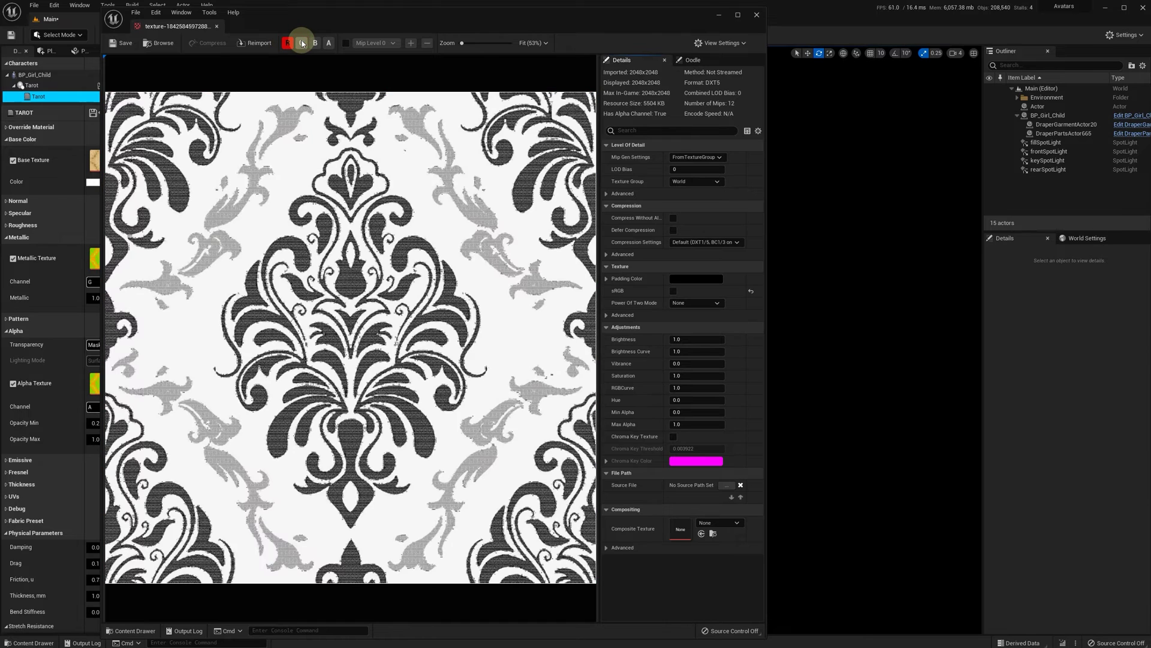
pyautogui.click(287, 43)
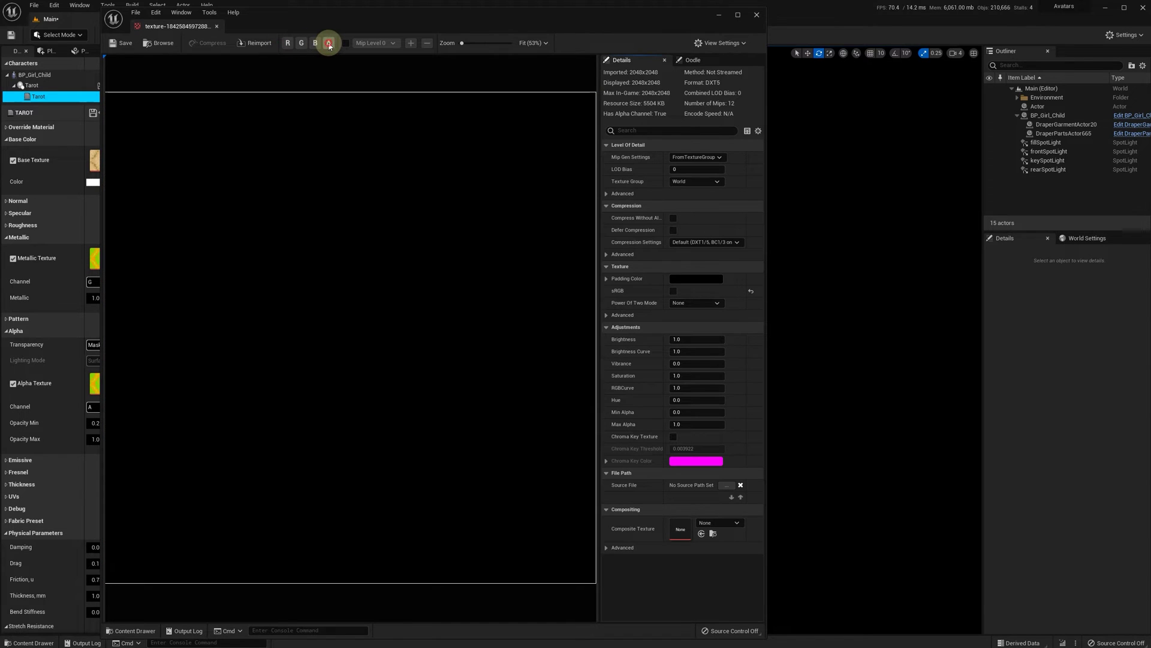
pyautogui.click(329, 44)
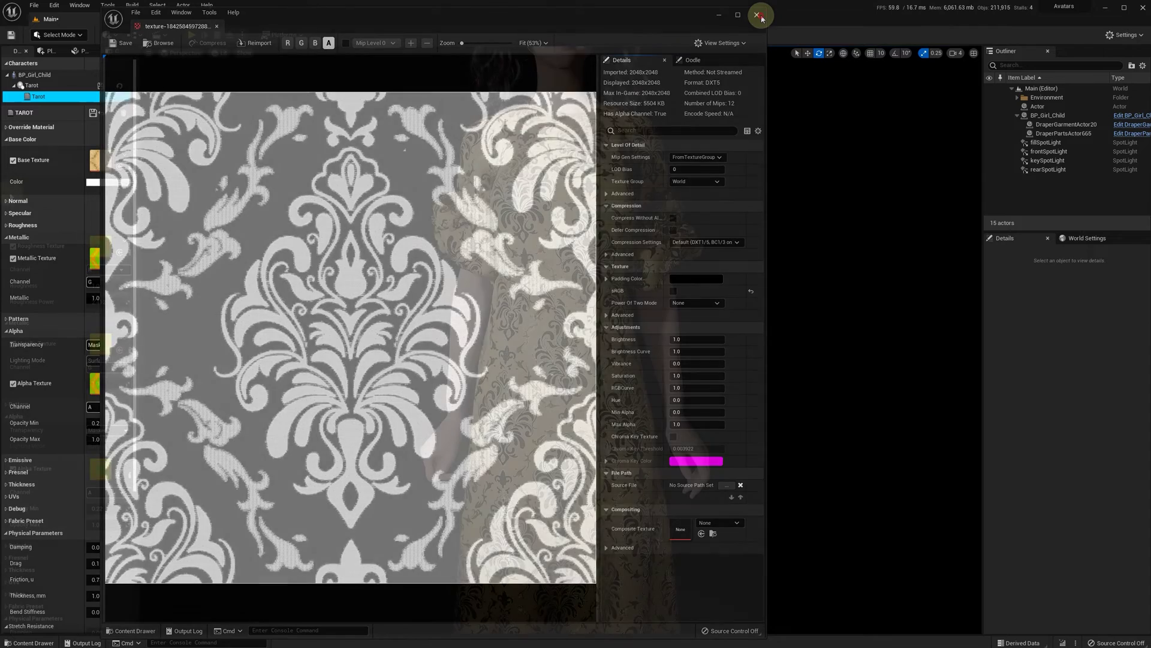
pyautogui.click(757, 15)
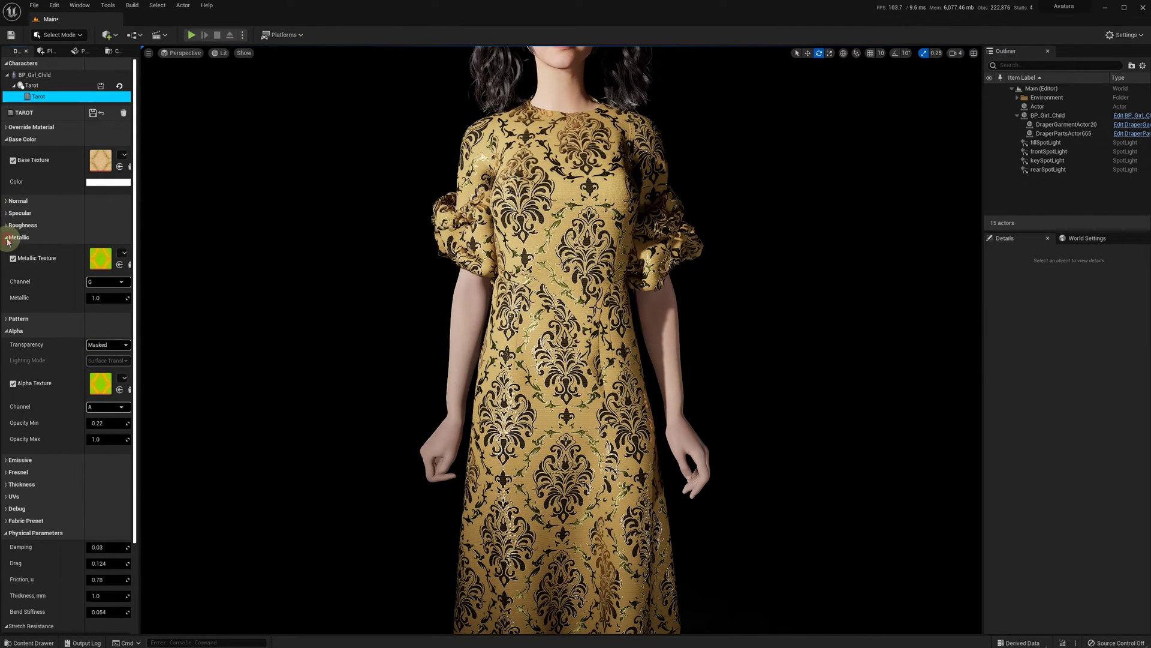
pyautogui.click(7, 237)
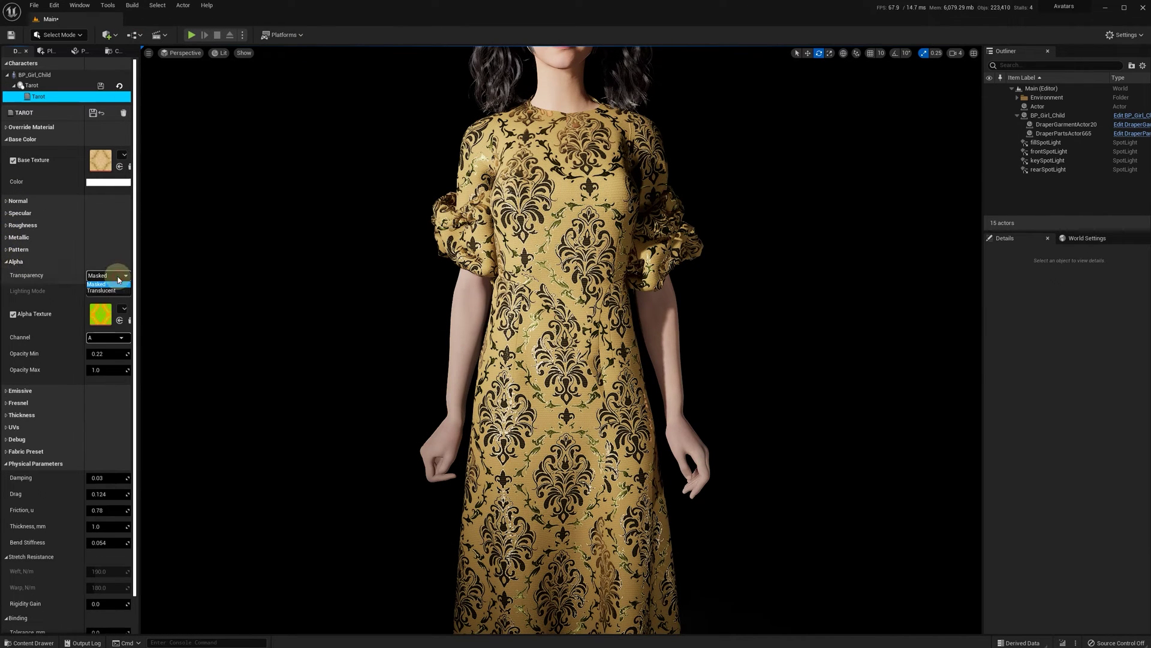
# Set the Tarot dress's transparency to Translucent and compare both lighting modes, finishing with Surface Forward Shading.
pyautogui.click(115, 292)
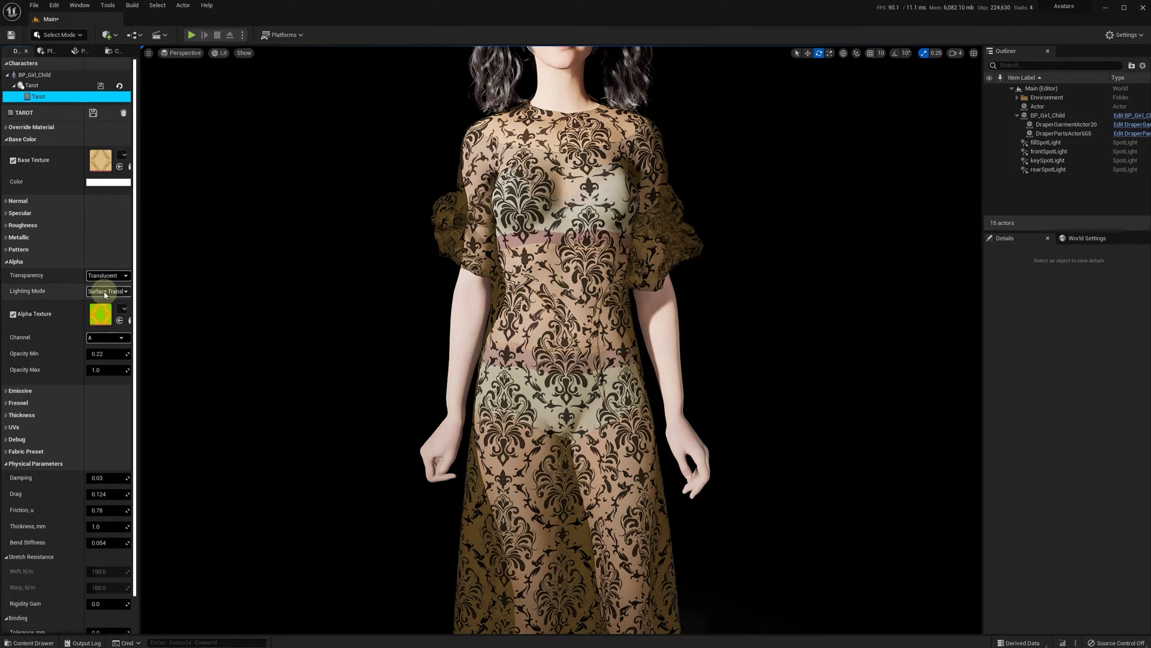
pyautogui.click(105, 292)
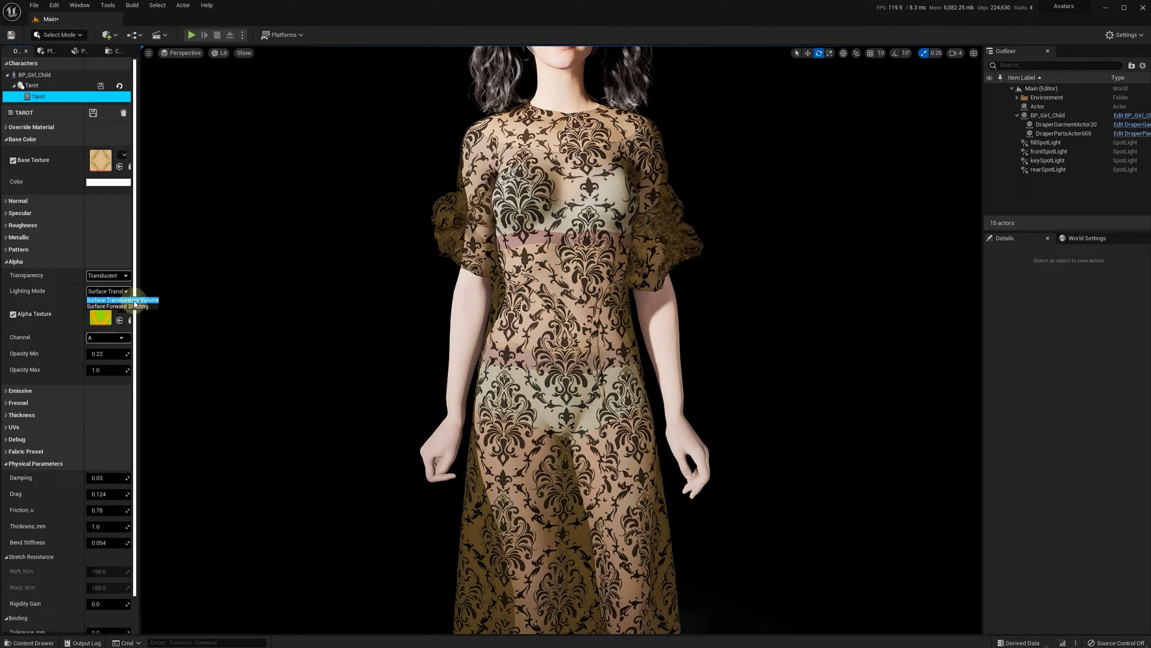
pyautogui.click(115, 299)
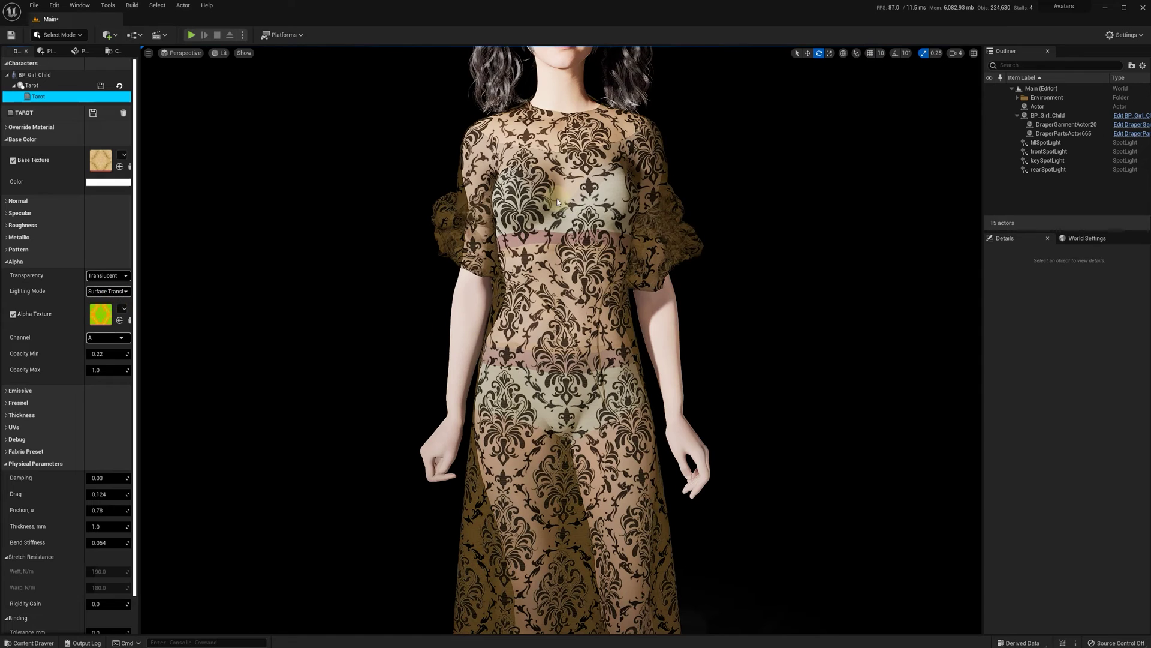
pyautogui.click(111, 293)
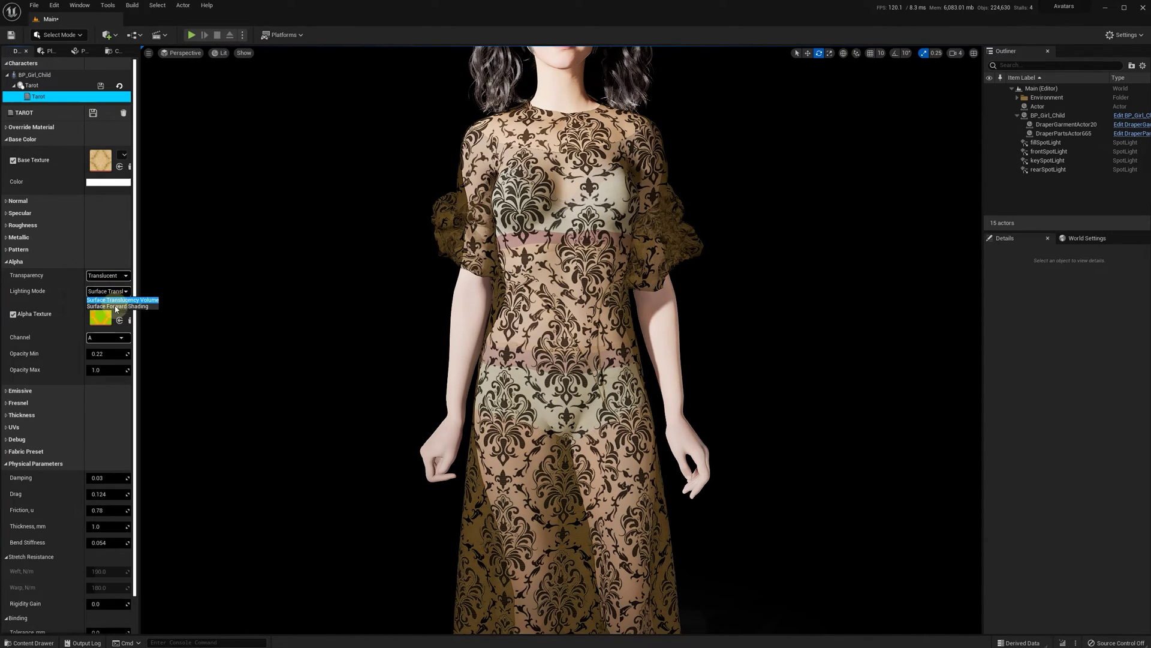
pyautogui.click(117, 306)
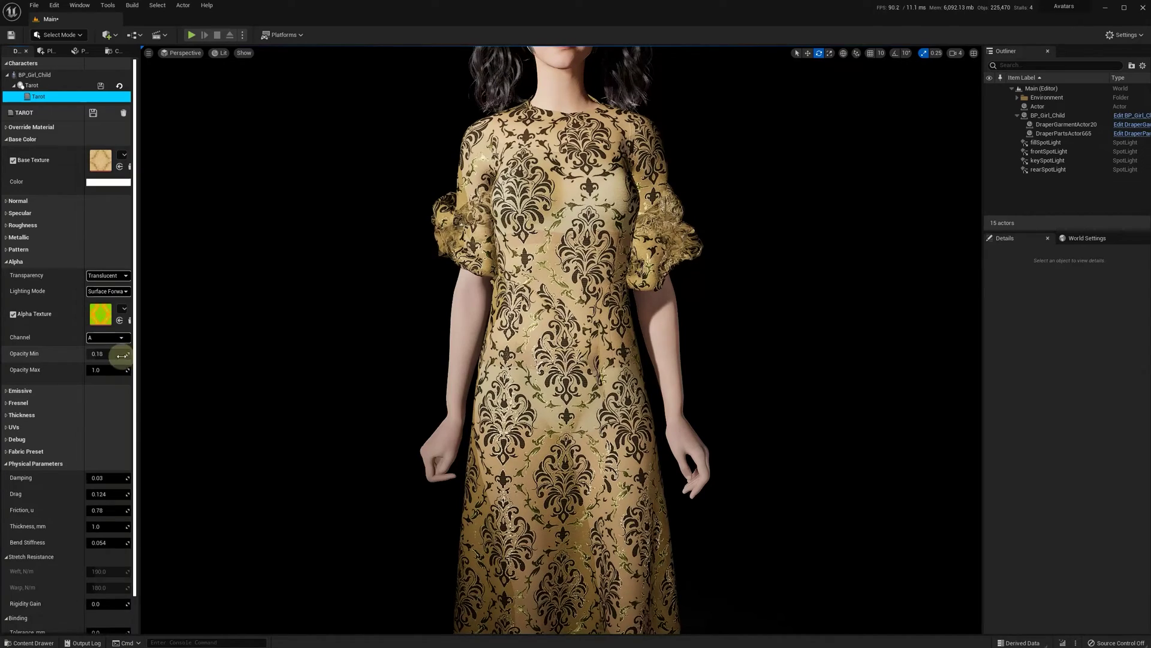
# Lower the dress's Opacity Min to 0.0 and try Opacity Max at 0.5 and 0.9, finishing at 1.0.
pyautogui.moveTo(122, 356); pyautogui.dragTo(114, 356)
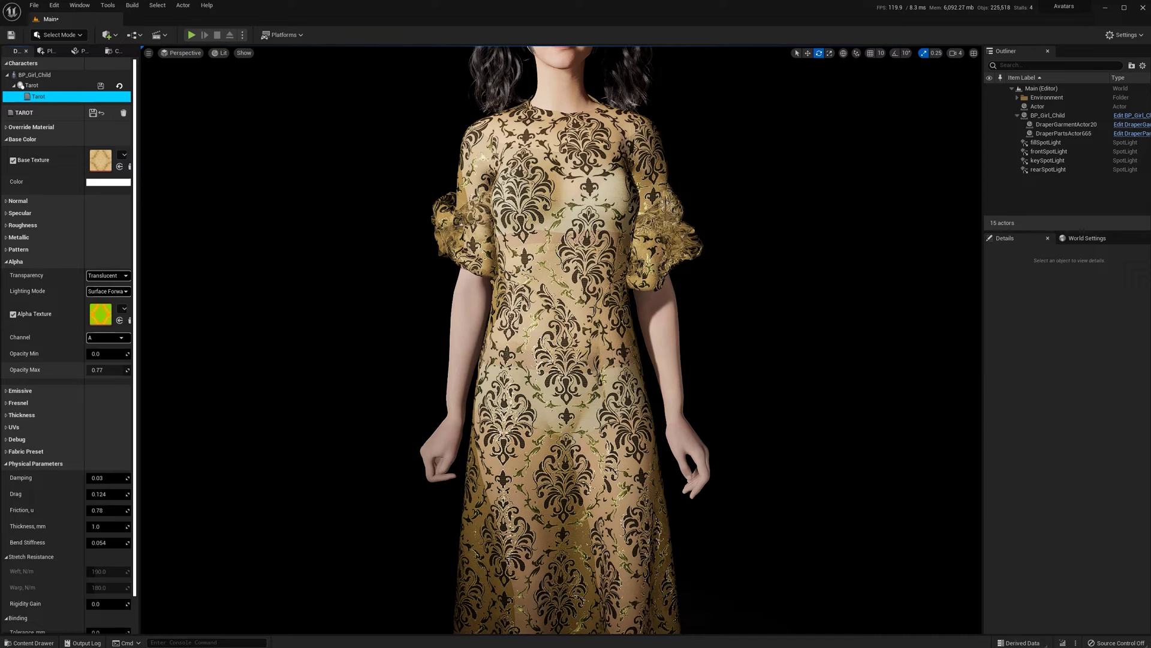
pyautogui.moveTo(117, 370); pyautogui.dragTo(119, 370)
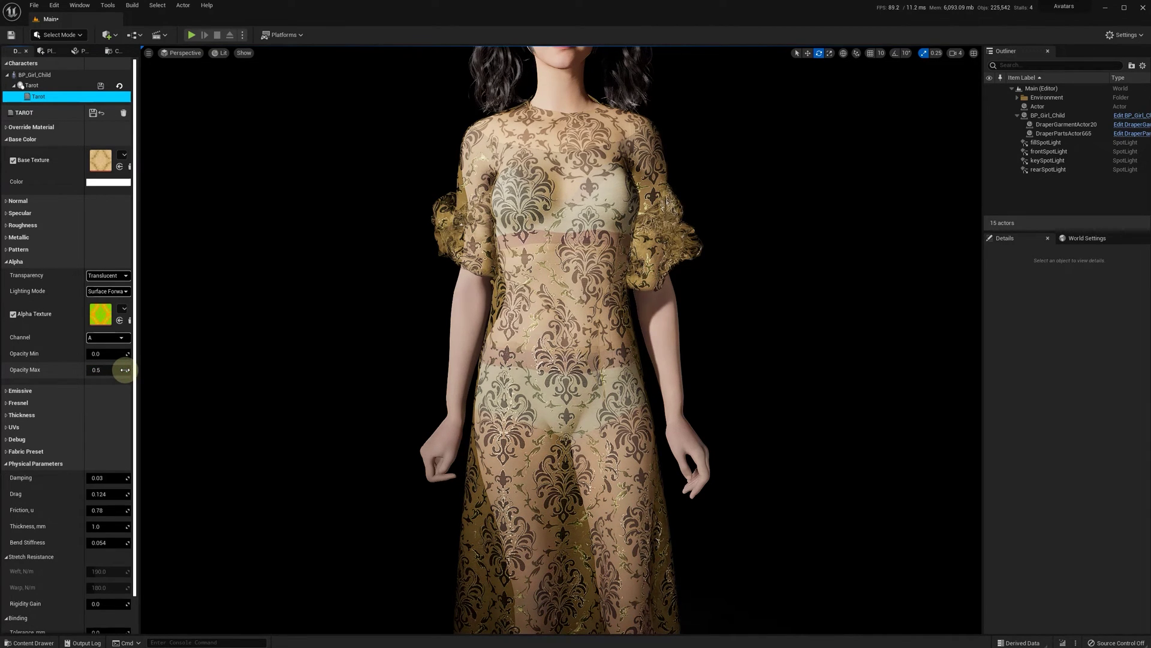
pyautogui.click(125, 370)
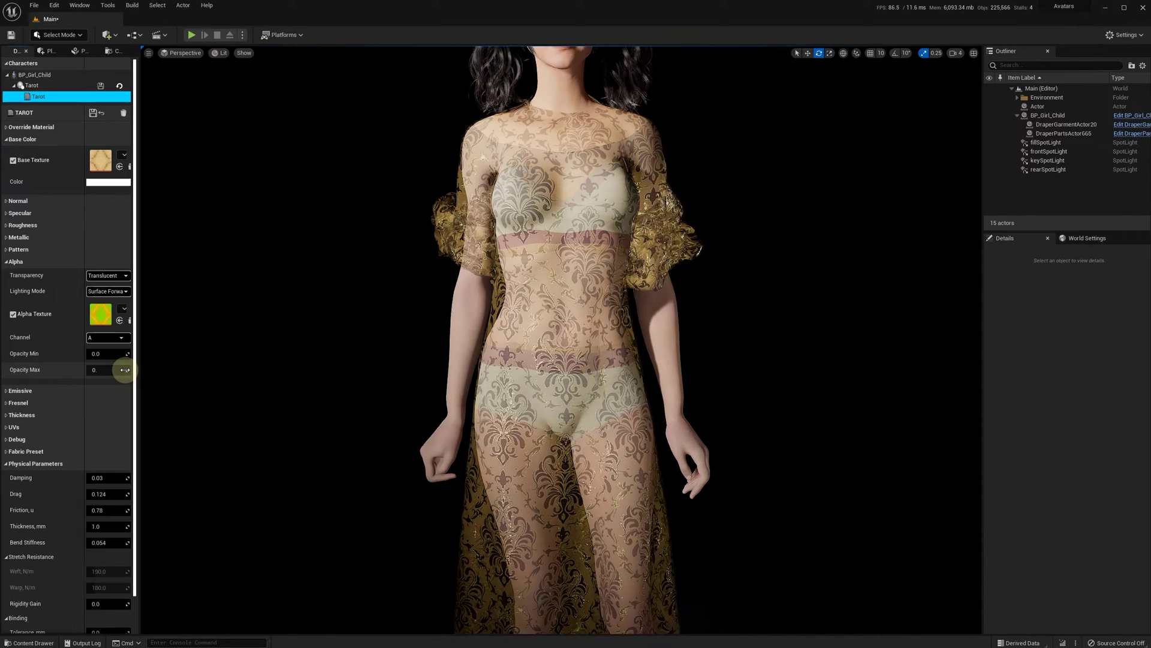
pyautogui.write('0.9')
pyautogui.press('Return')
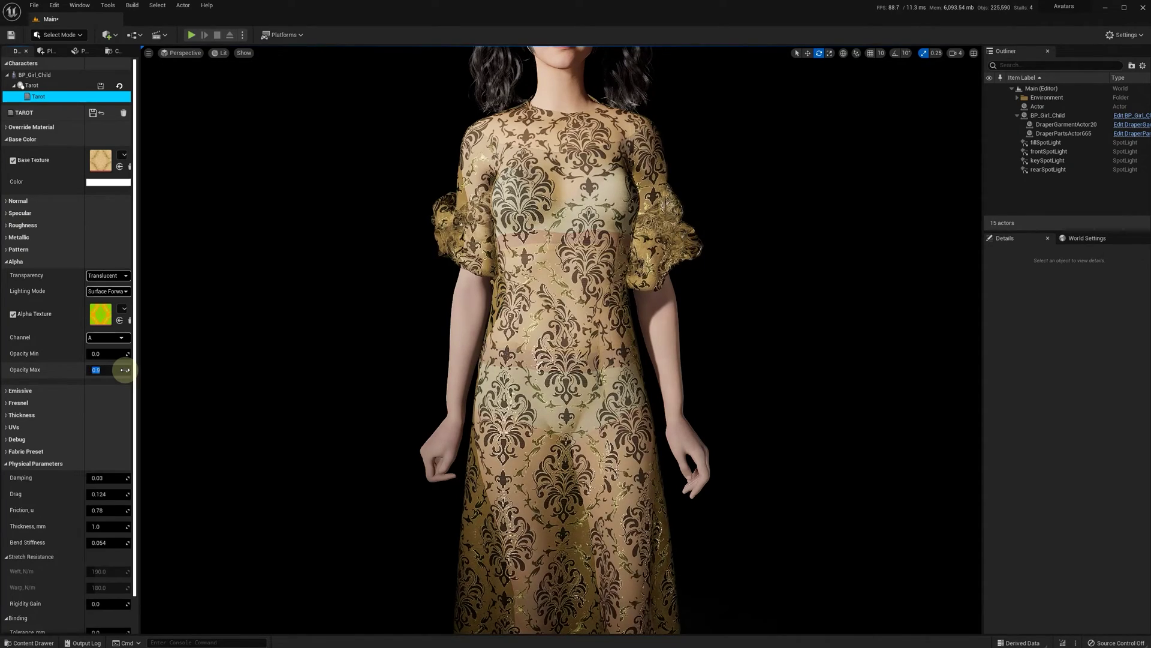
pyautogui.write('1')
pyautogui.press('Return')
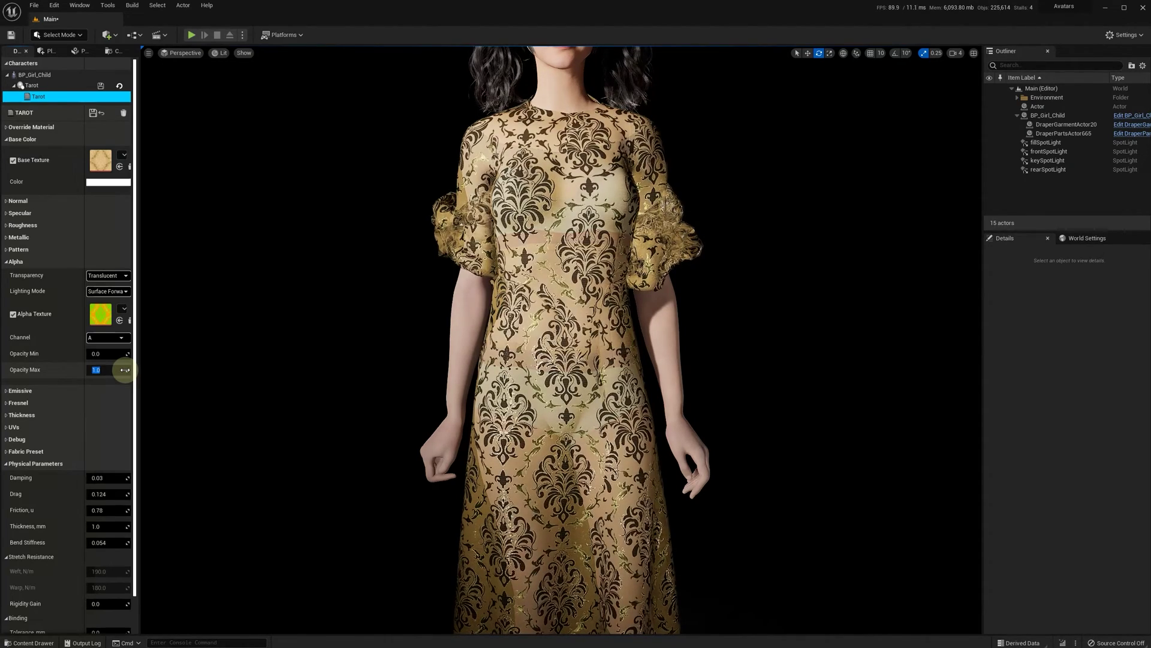
# Play the scene and pull on the dress to examine how the translucent fabric looks in motion.
pyautogui.hotkey('alt', 'p')
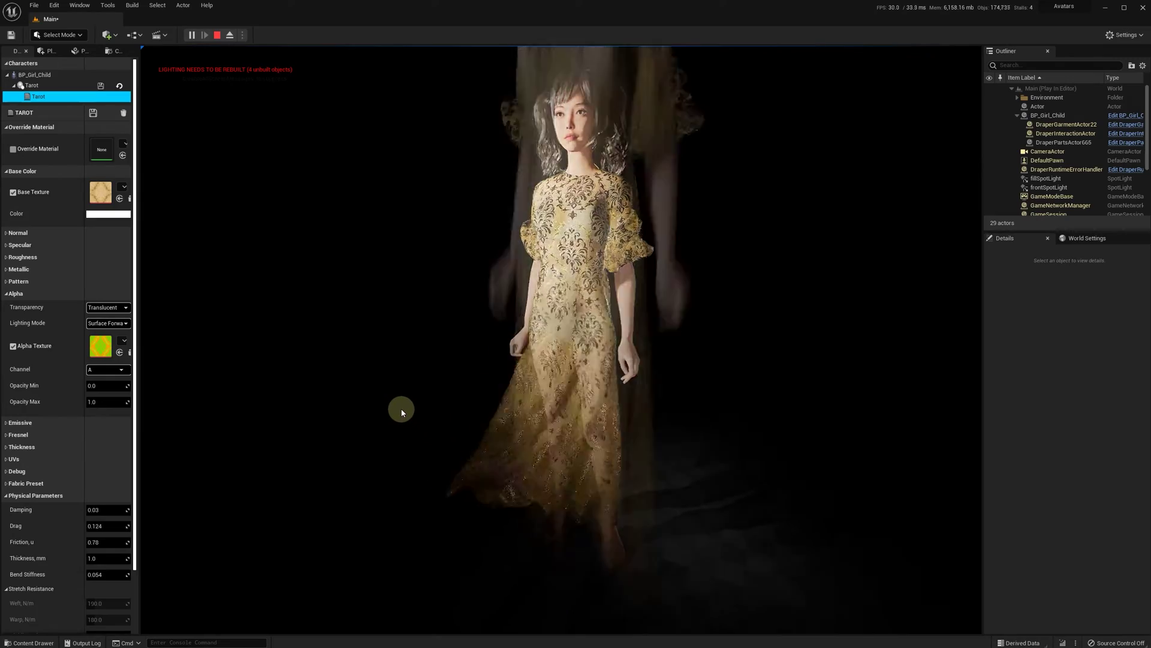
pyautogui.moveTo(402, 411); pyautogui.dragTo(337, 306)
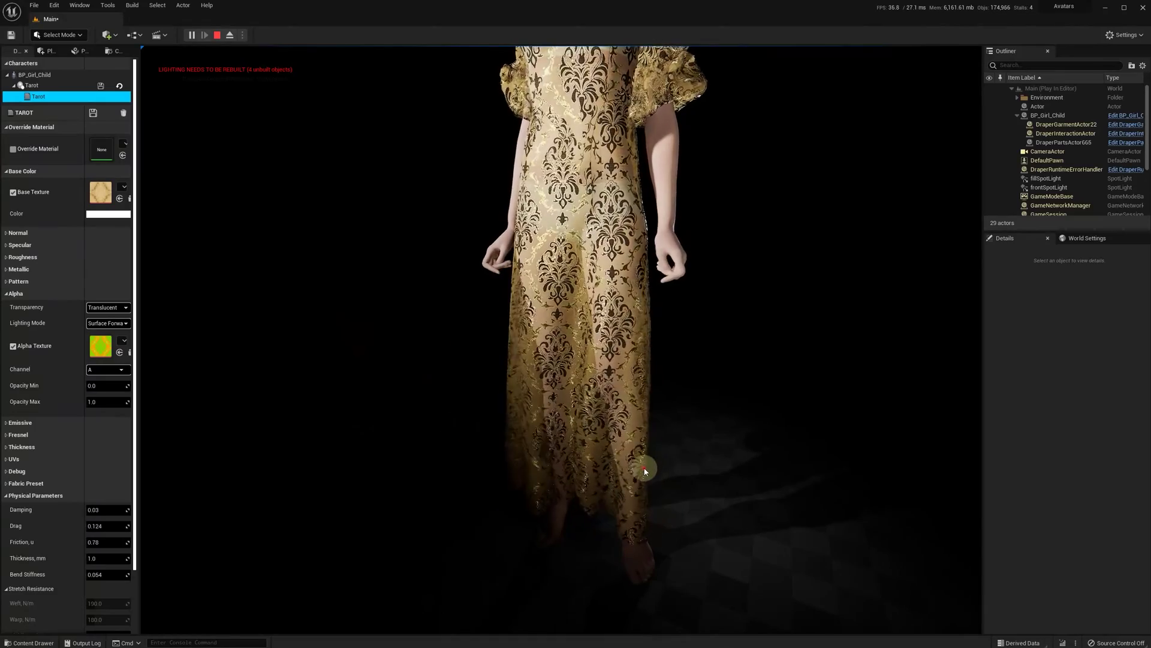
pyautogui.moveTo(645, 472); pyautogui.dragTo(845, 388)
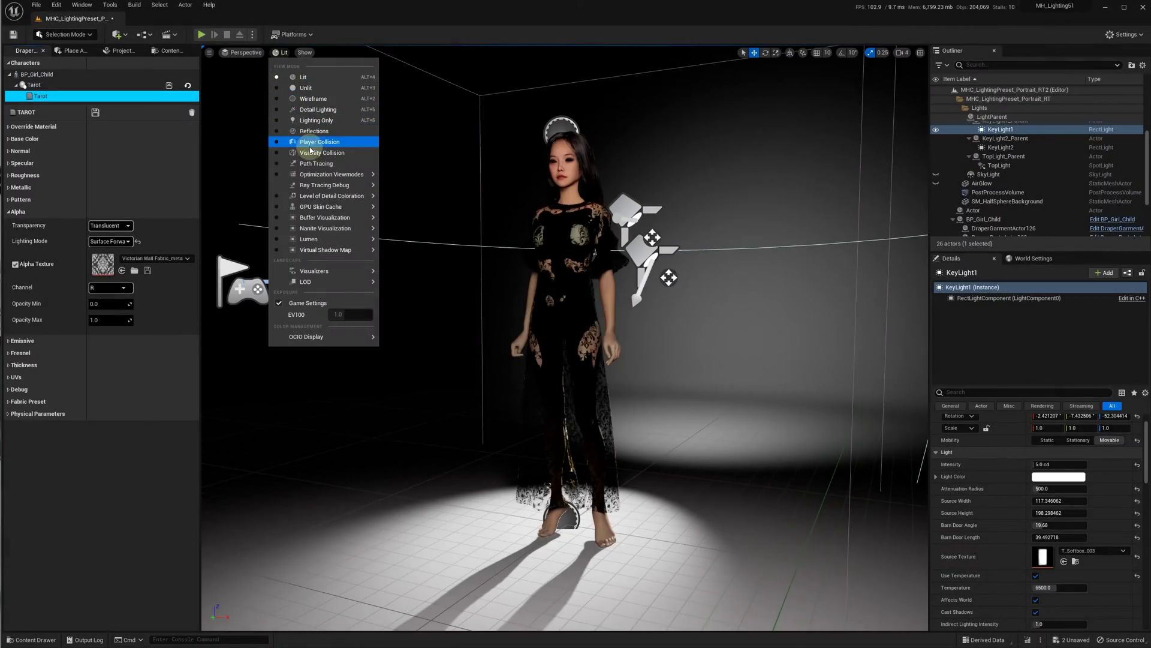
# In the MH_Lighting51 project, switch the viewport to Path Tracing and set the Vertex Factory of BP_Girl_Child's DraperGarment component to Local.
pyautogui.click(314, 163)
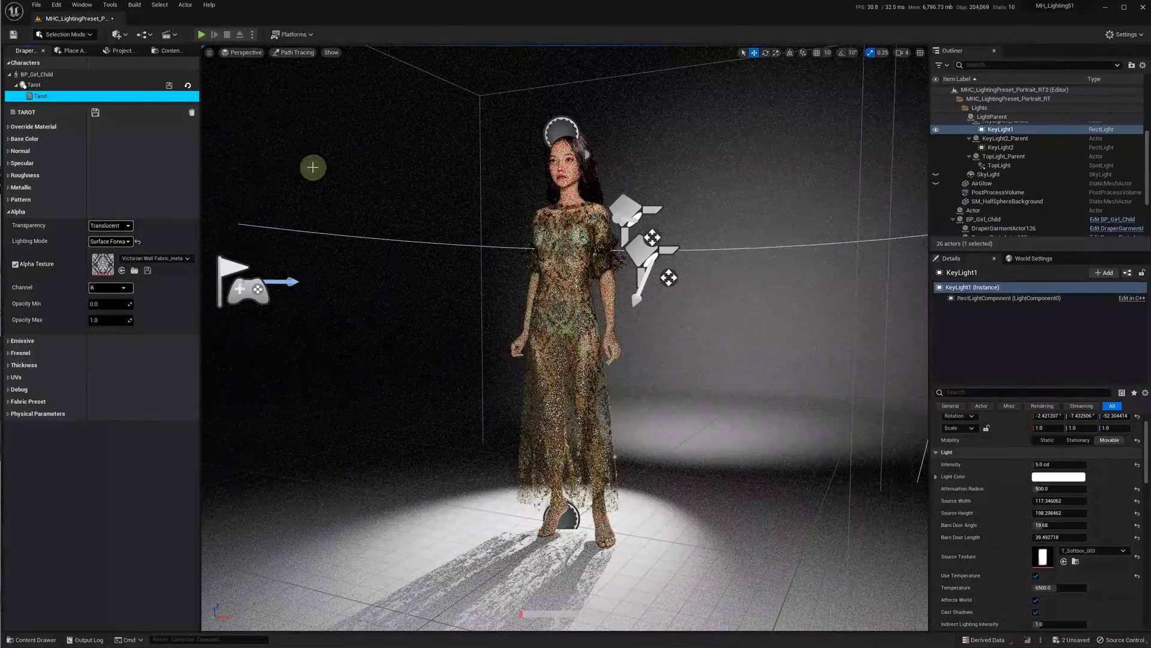
pyautogui.moveTo(1003, 385); pyautogui.dragTo(999, 302)
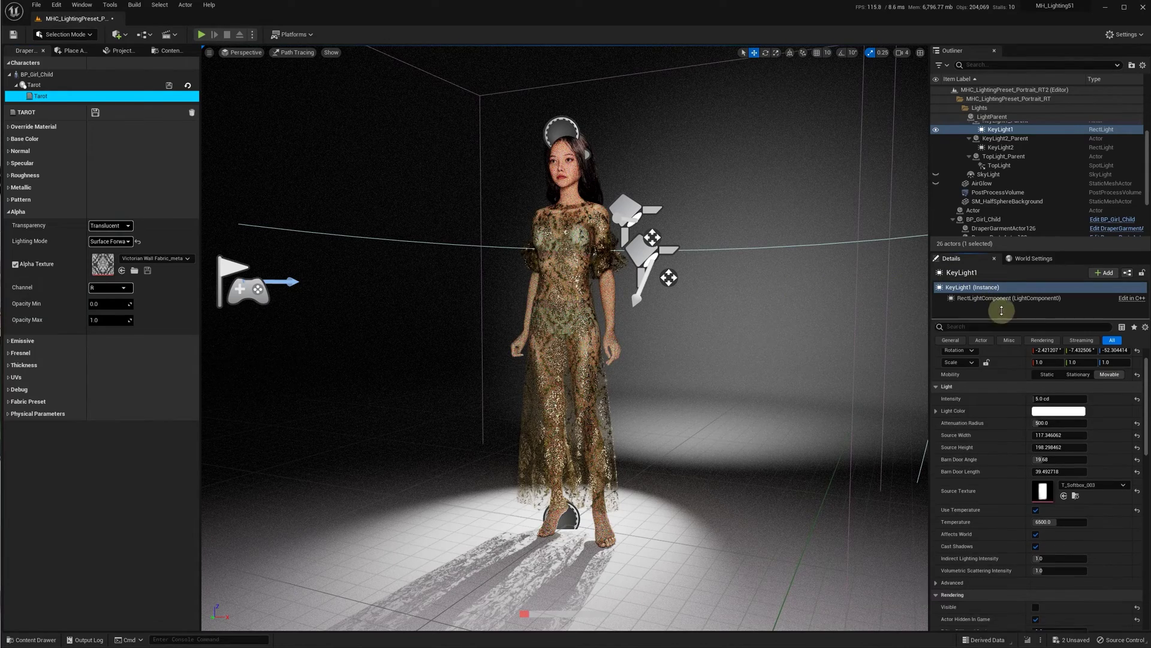
pyautogui.click(984, 219)
pyautogui.scroll(-3, 1001, 296)
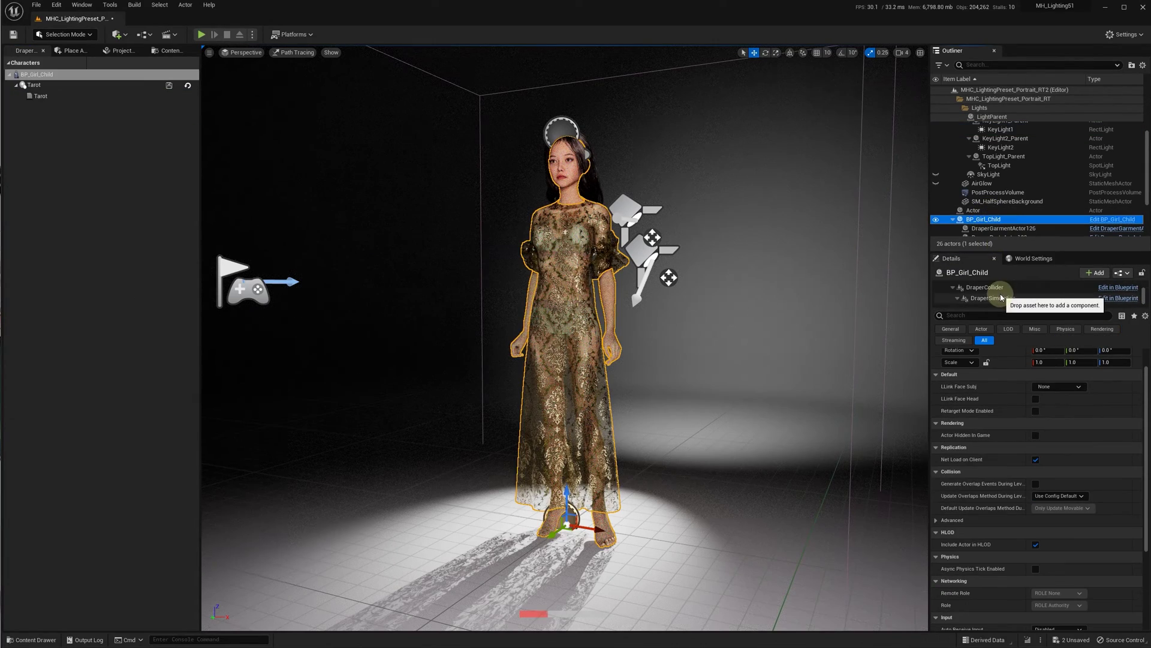
pyautogui.moveTo(990, 252); pyautogui.dragTo(988, 174)
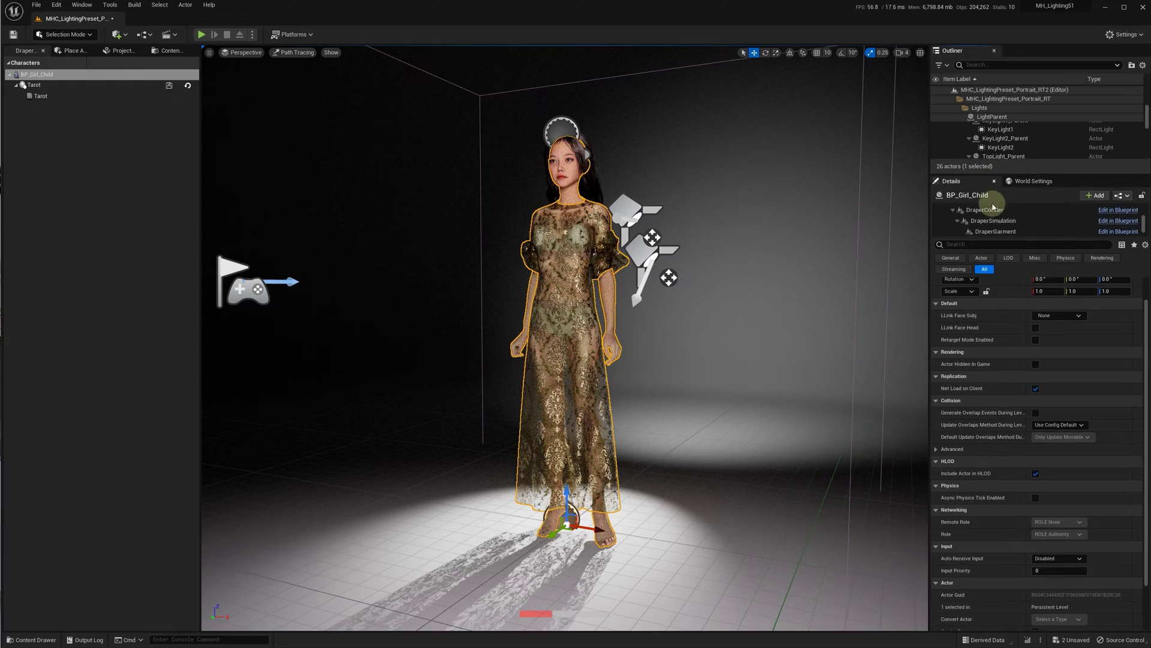
pyautogui.scroll(-1, 997, 229)
pyautogui.click(995, 219)
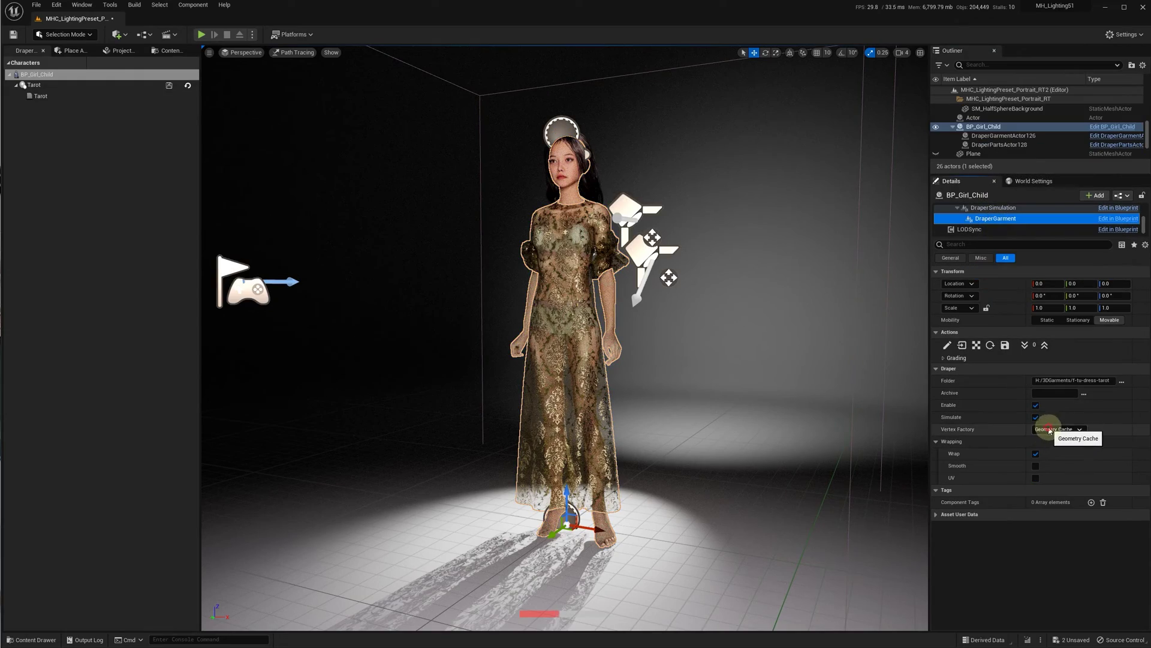
pyautogui.click(1050, 429)
pyautogui.click(1050, 447)
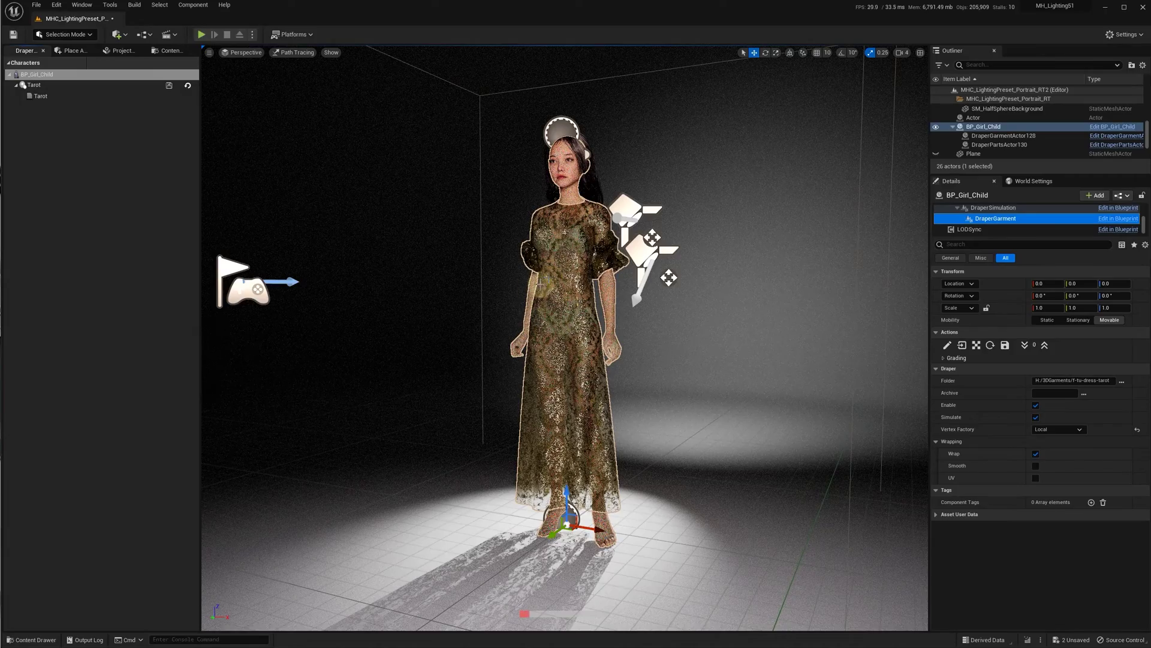
pyautogui.click(466, 334)
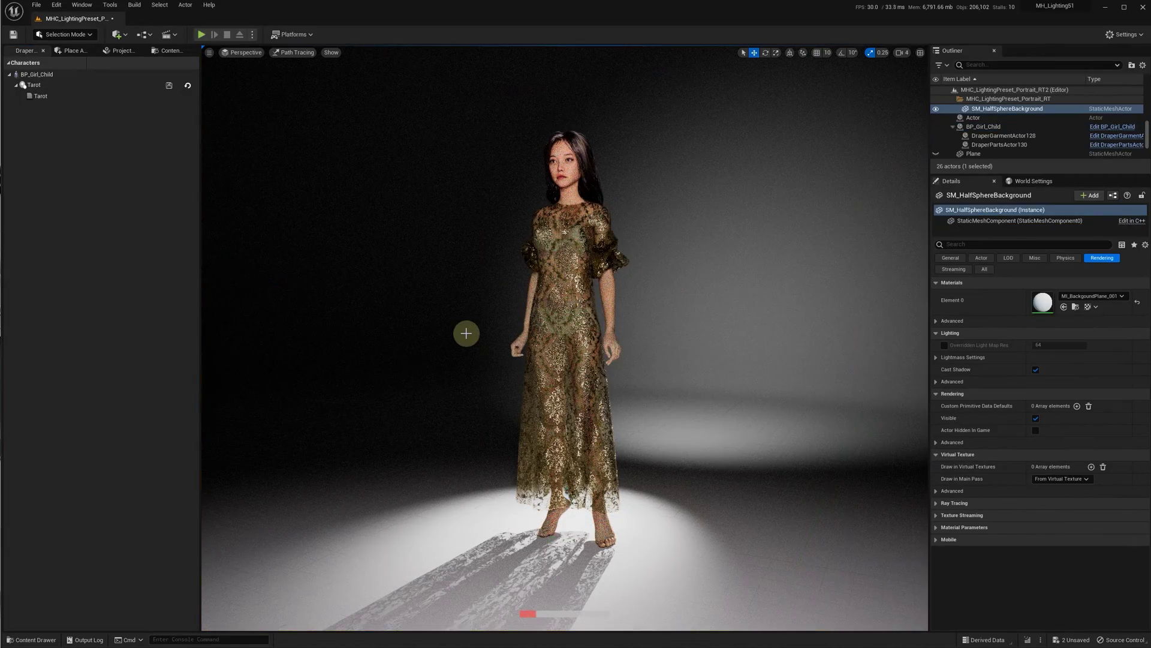